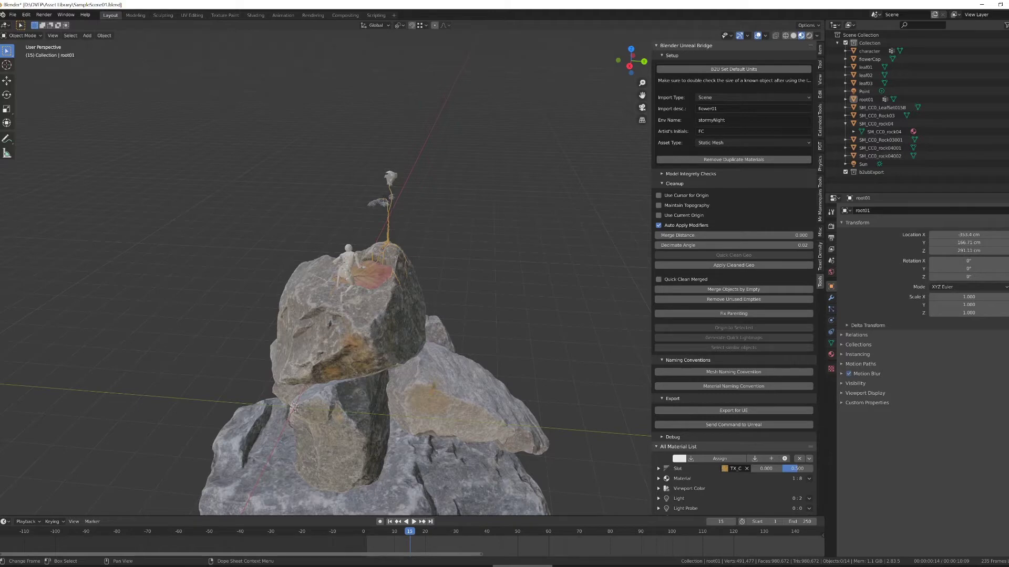
Set the Blender Unreal Bridge import type to Scene and the environment name to flowerScene.
middle_drag(500, 317, 512, 360)
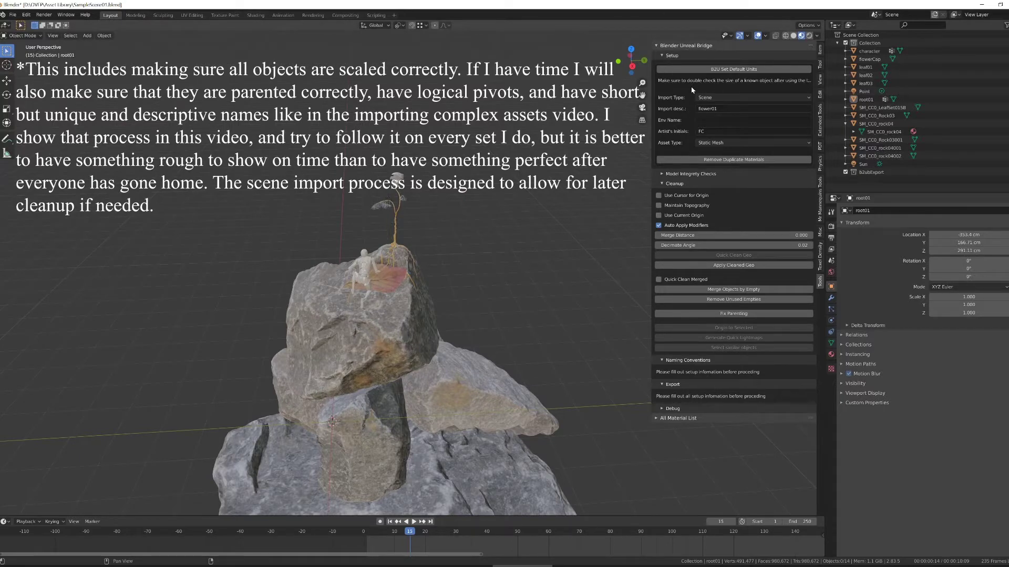
click(729, 100)
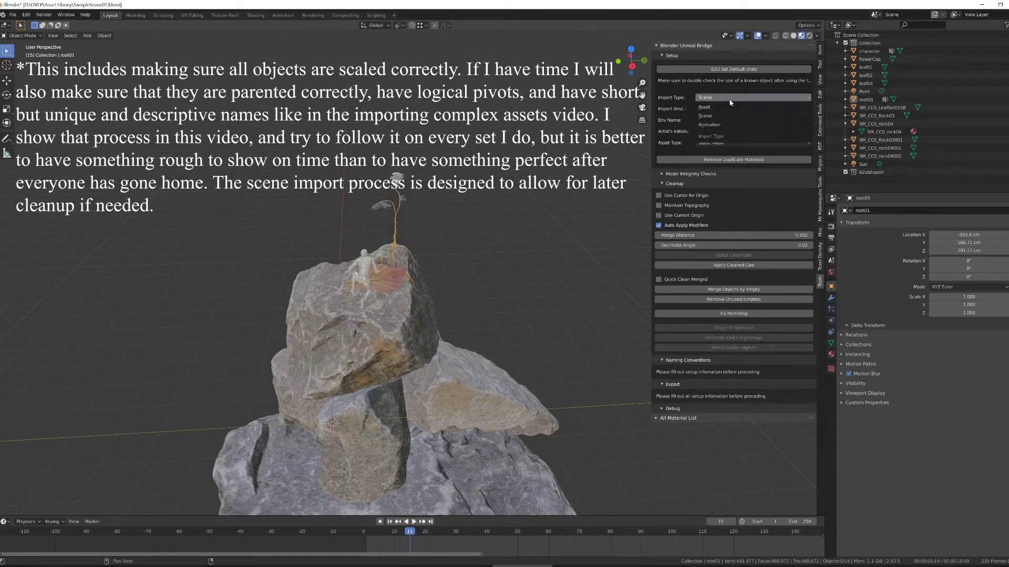
click(725, 117)
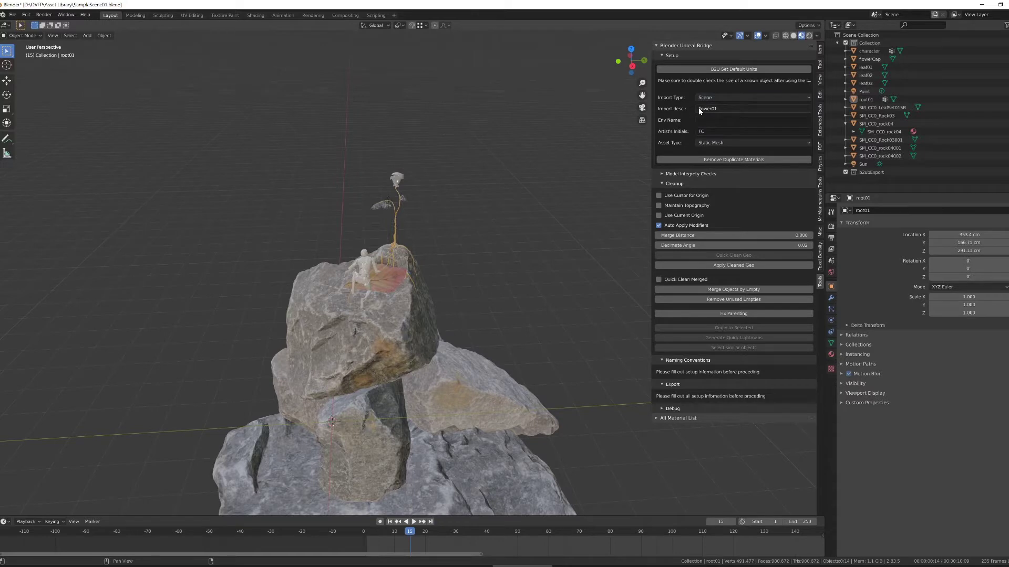
click(698, 120)
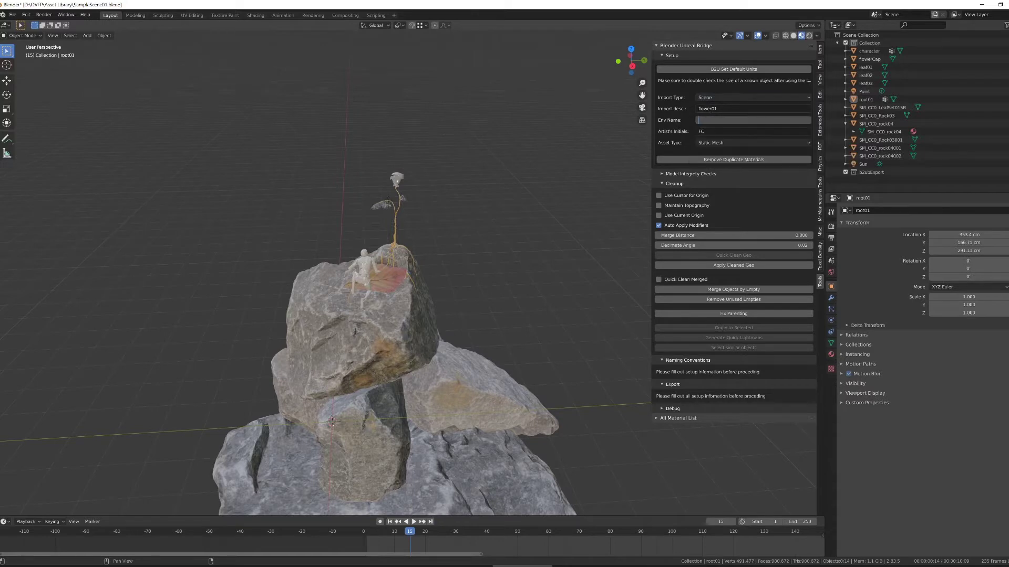
text(fowerScene)
key(Return)
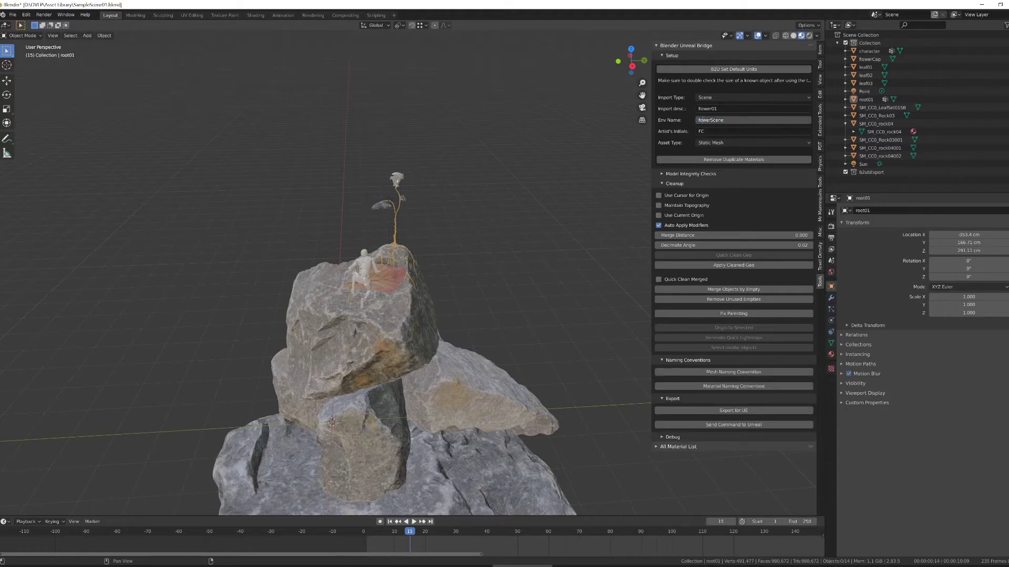
text(l)
key(Return)
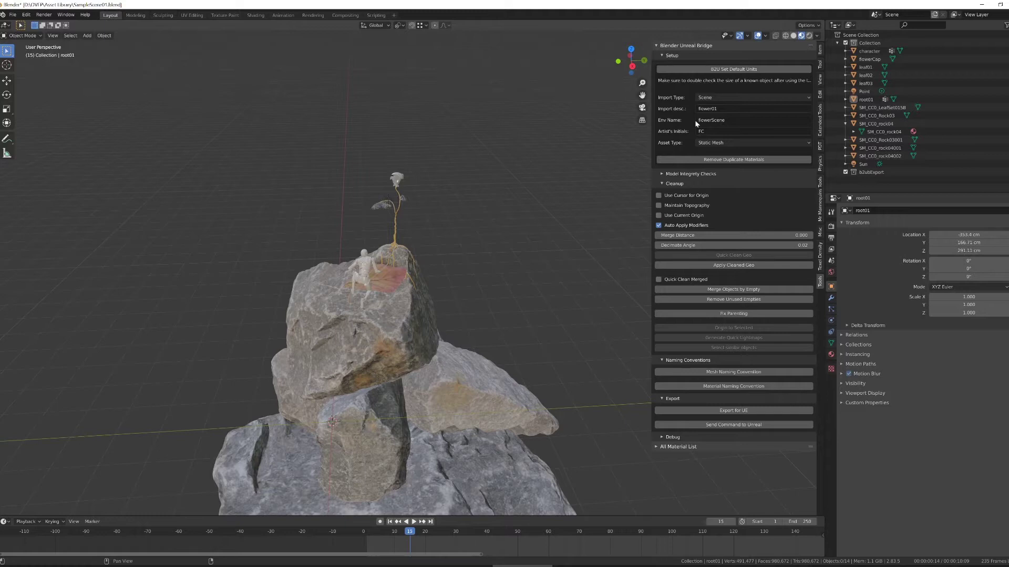
Check the base, middle and upper rocks by selecting each to see which pieces are separate objects.
middle_drag(486, 320, 464, 332)
click(446, 315)
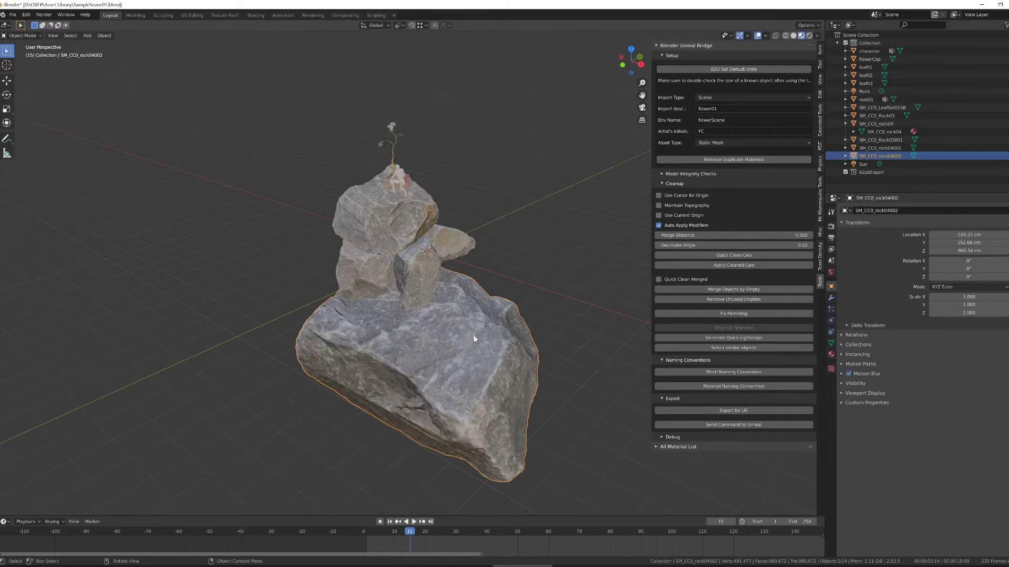
click(414, 289)
click(380, 283)
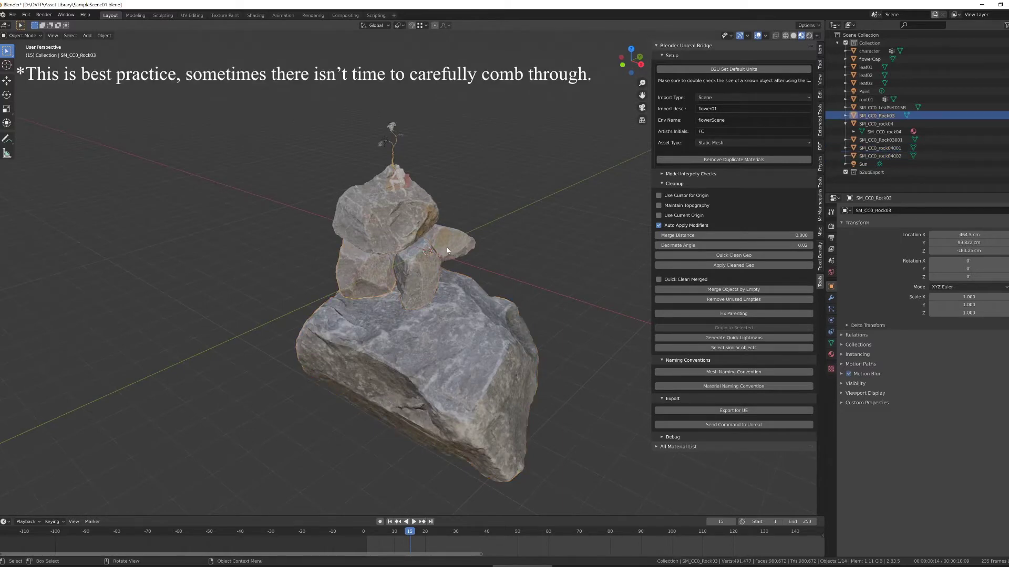
click(446, 243)
click(396, 231)
shift+middle_drag(432, 302, 444, 379)
middle_drag(445, 380, 370, 357)
Inspect the character, large leaf, root, small leaves and flower cap by selecting each to see which pieces are separate objects.
scroll(369, 302, up, 3)
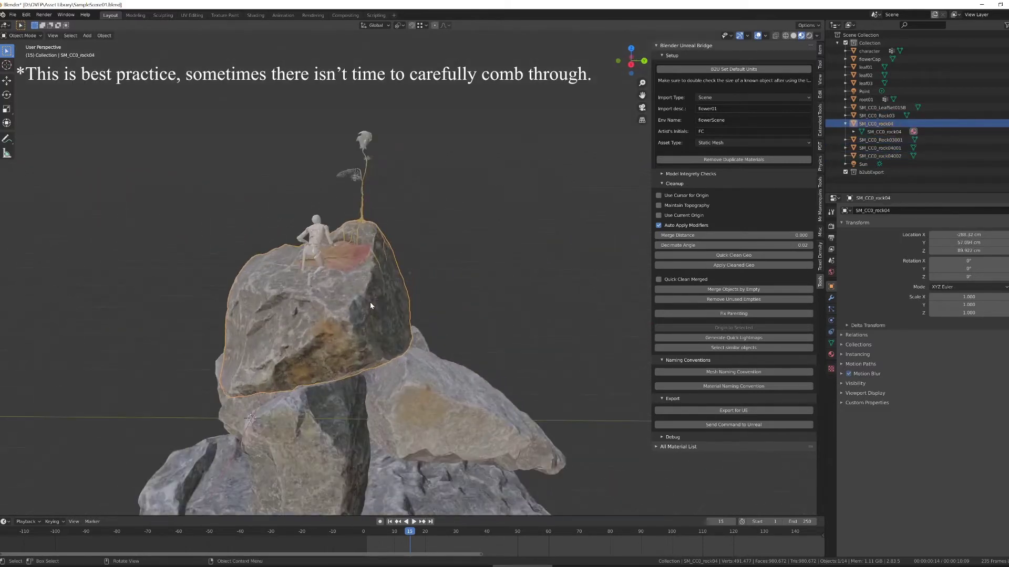
shift+middle_drag(357, 302, 357, 339)
scroll(329, 310, up, 3)
click(275, 336)
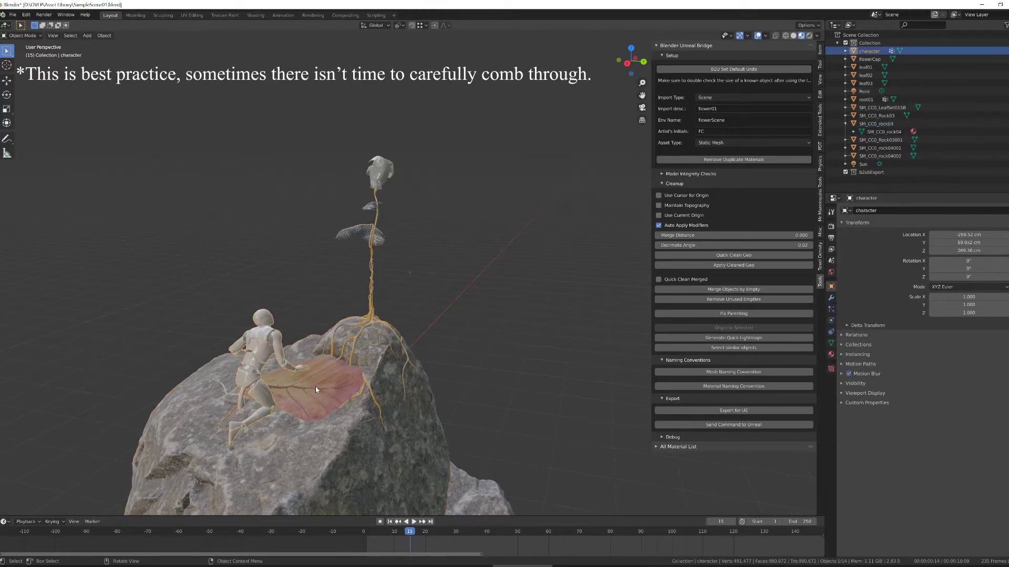
click(317, 387)
click(352, 335)
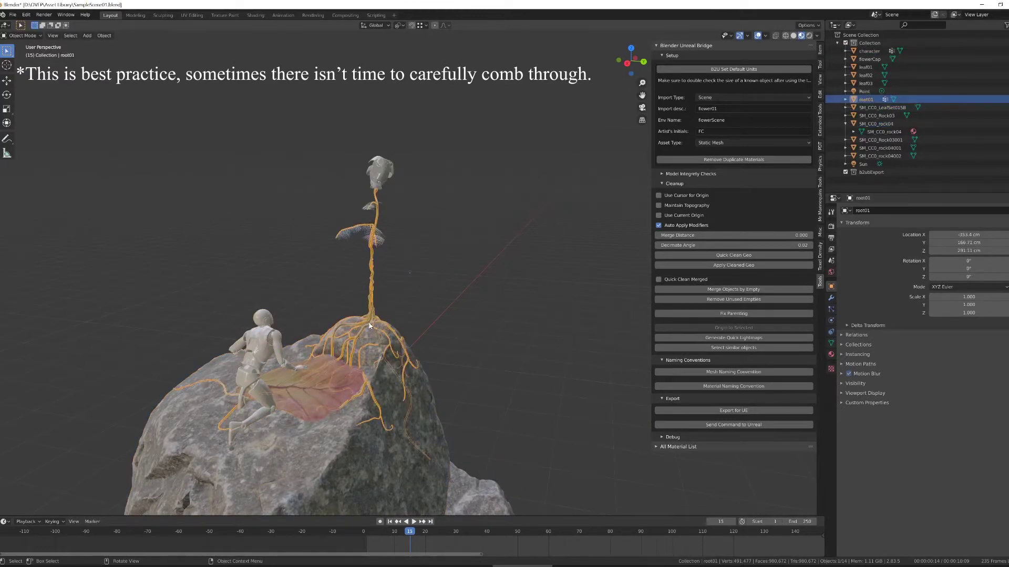
click(377, 245)
click(352, 233)
click(375, 207)
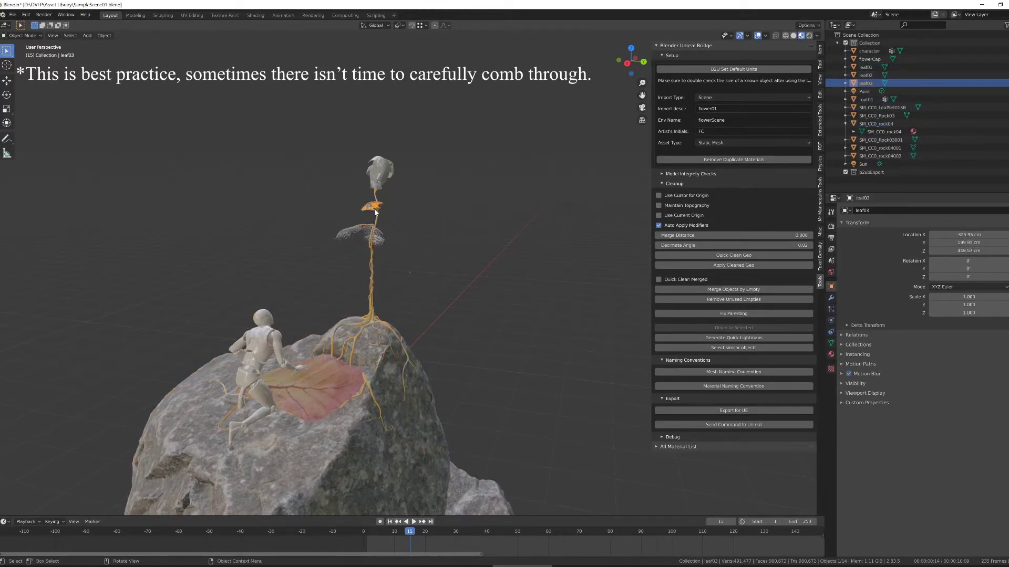
click(377, 235)
click(354, 228)
click(389, 236)
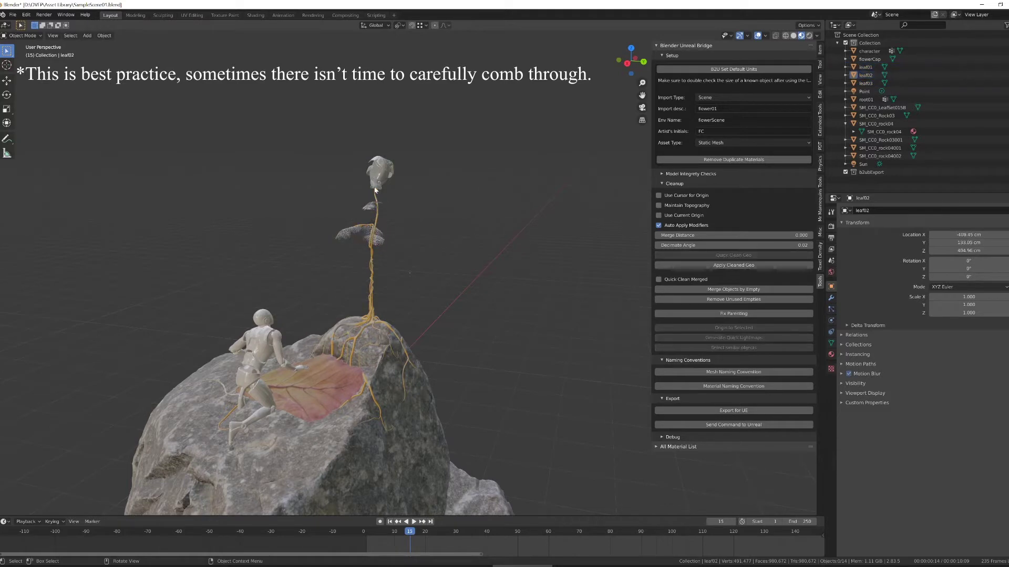
click(379, 176)
click(376, 209)
click(376, 217)
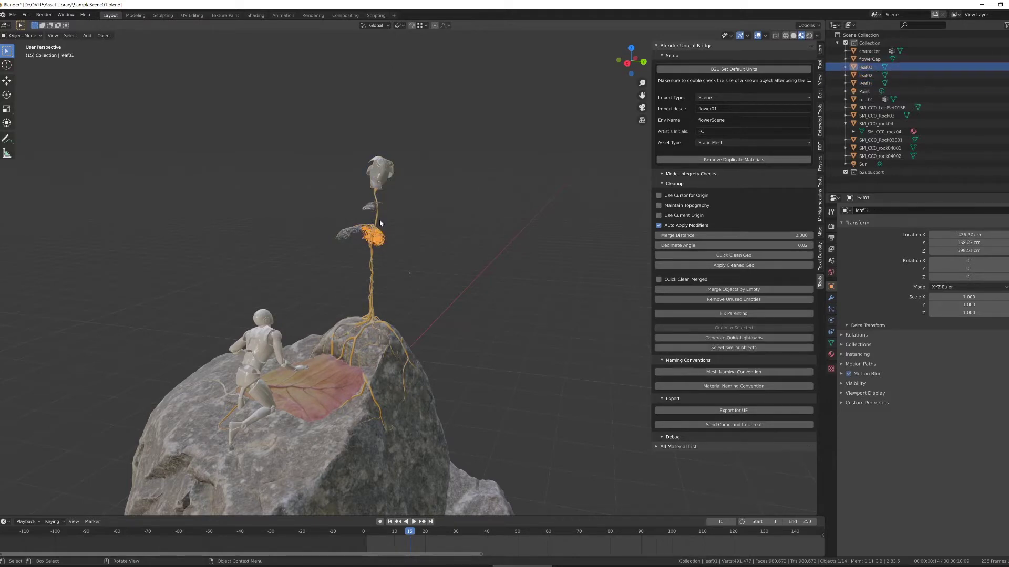
click(379, 217)
Join the flower's root, three small leaves and cap into one object with flowerCap active, and clear the selection.
drag(370, 217, 315, 148)
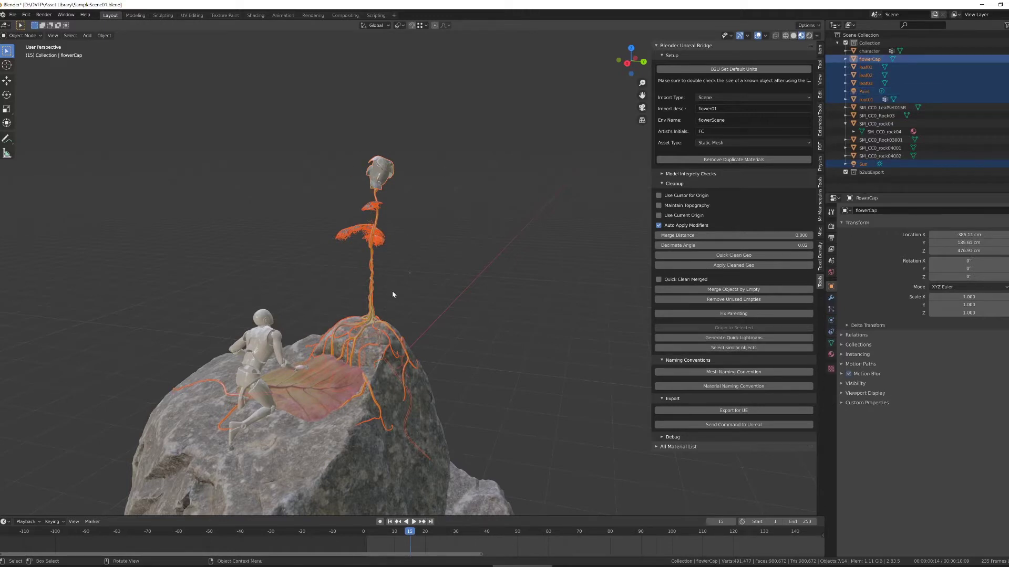
right_click(382, 168)
key(Escape)
right_click(380, 174)
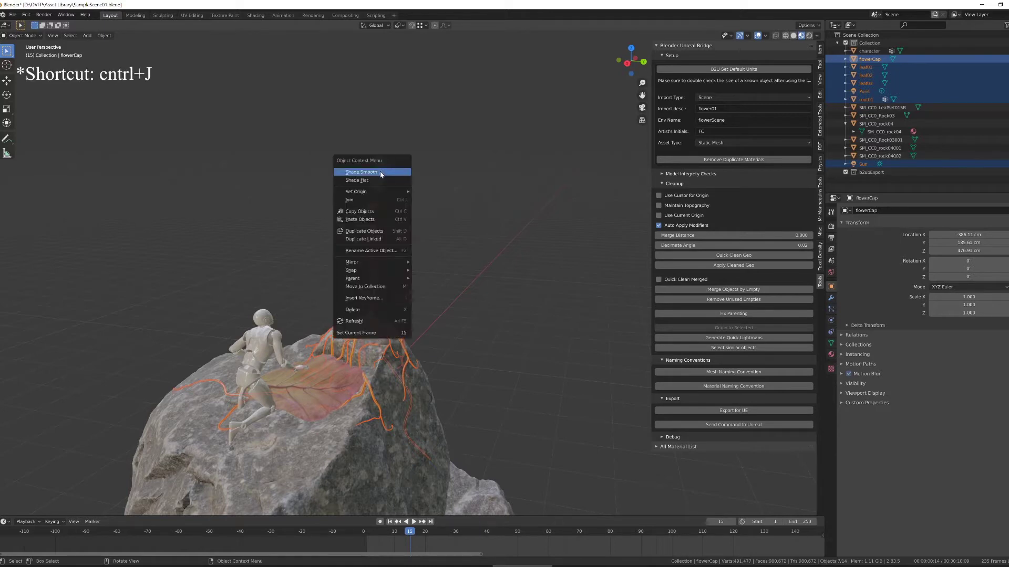
click(377, 201)
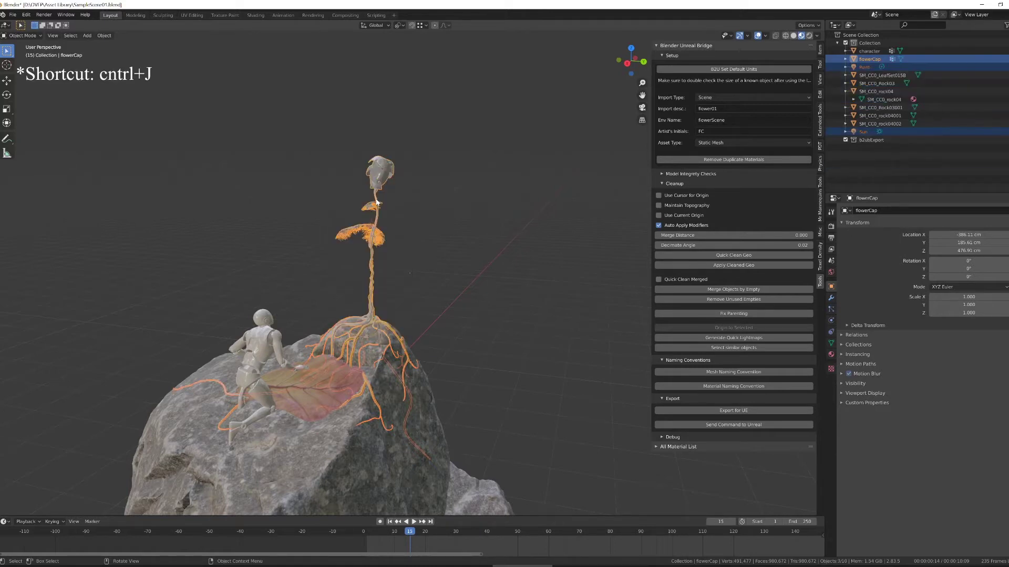
middle_drag(367, 210, 463, 264)
scroll(494, 268, up, 3)
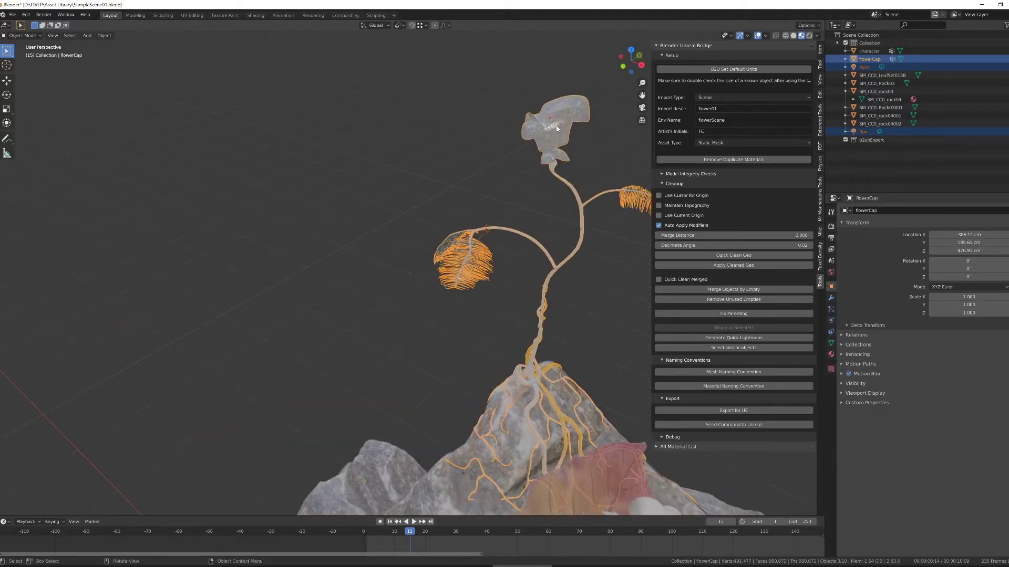
key(alt+a)
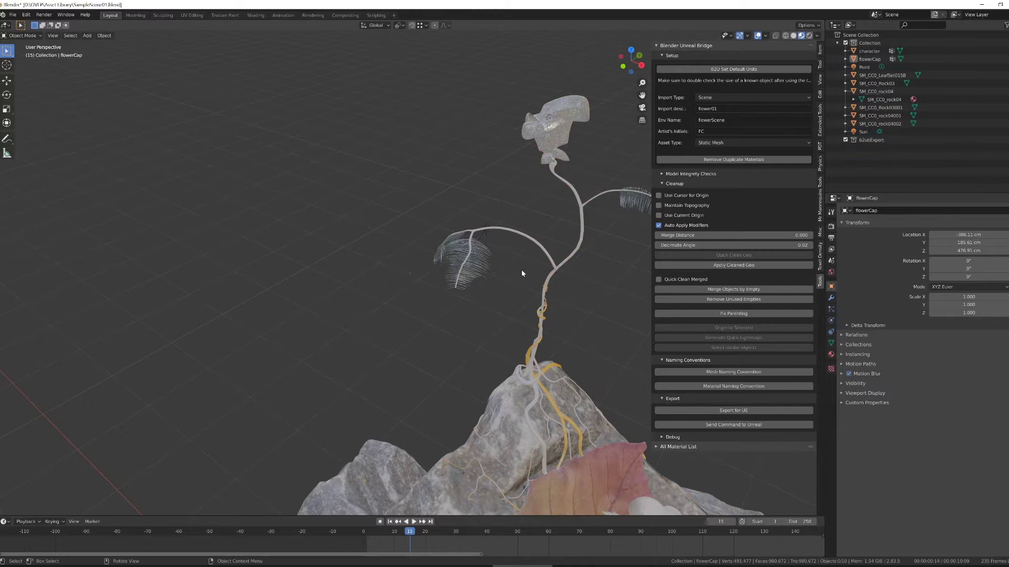
Join the three middle-tier rocks into one object with SM_CC0_Rock03001 as the active object.
middle_drag(521, 270, 442, 279)
scroll(490, 253, down, 5)
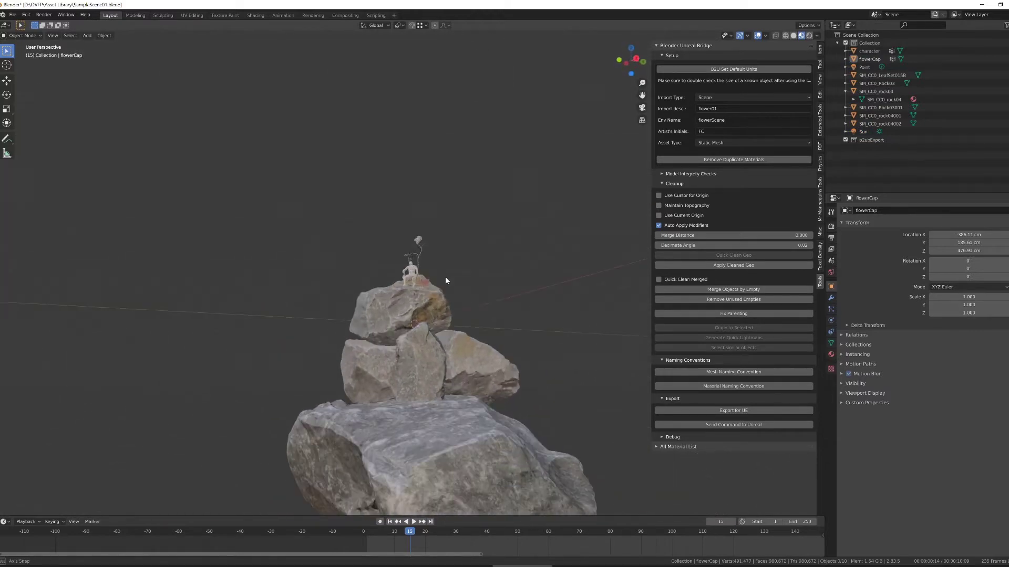
click(411, 356)
shift+click(365, 374)
shift+click(459, 371)
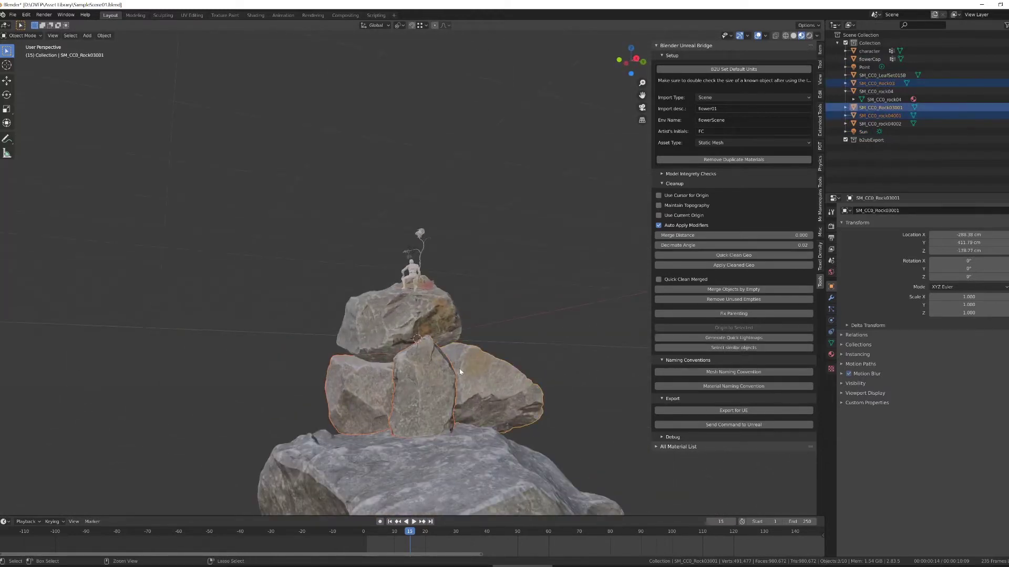
key(ctrl+j)
In Edit Mode, select all linked geometry of the joined mesh's wide overhanging rock and separate that selection into its own object.
middle_drag(460, 372, 445, 300)
scroll(432, 329, up, 3)
scroll(427, 356, up, 4)
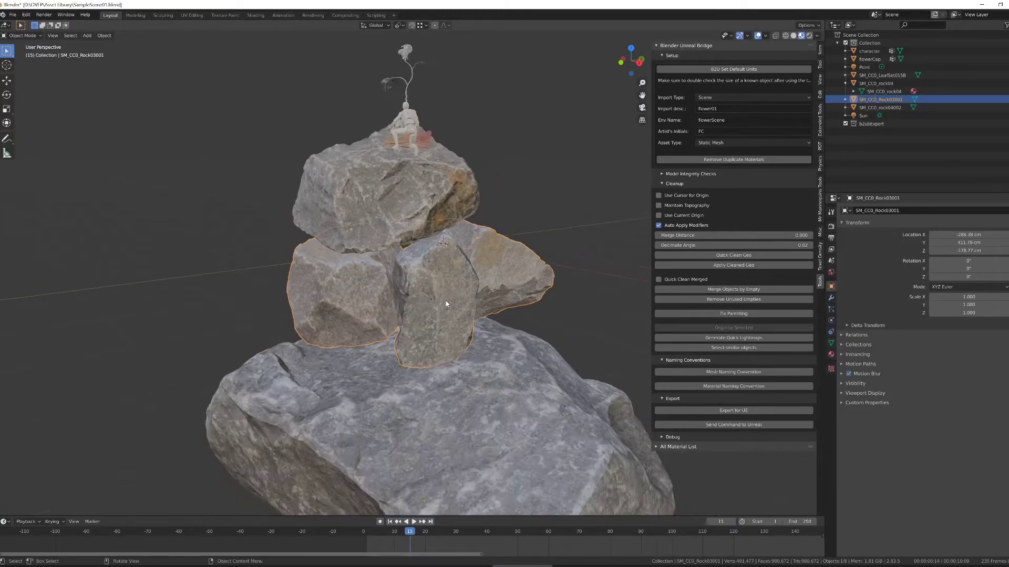
key(Tab)
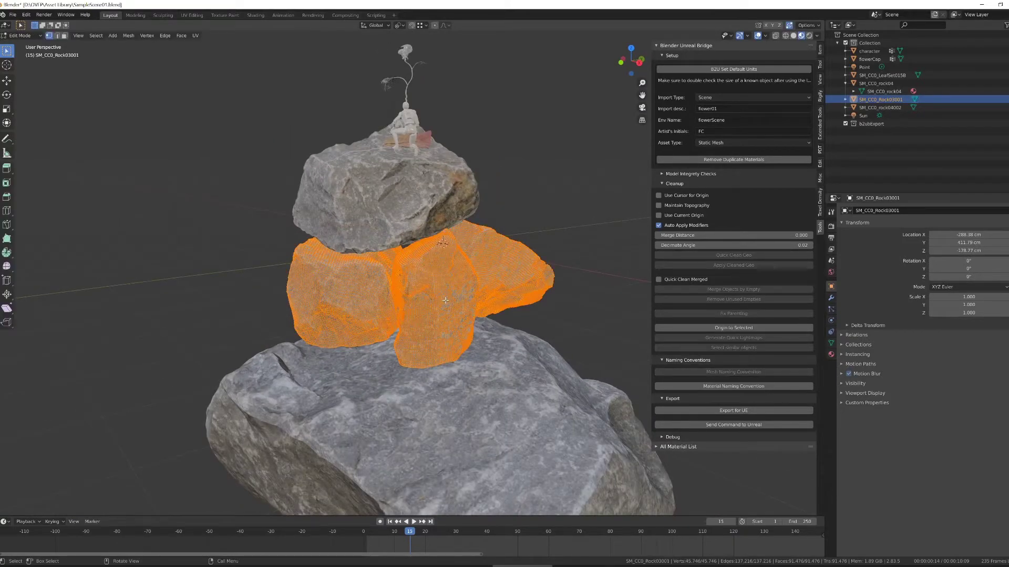
scroll(444, 299, up, 6)
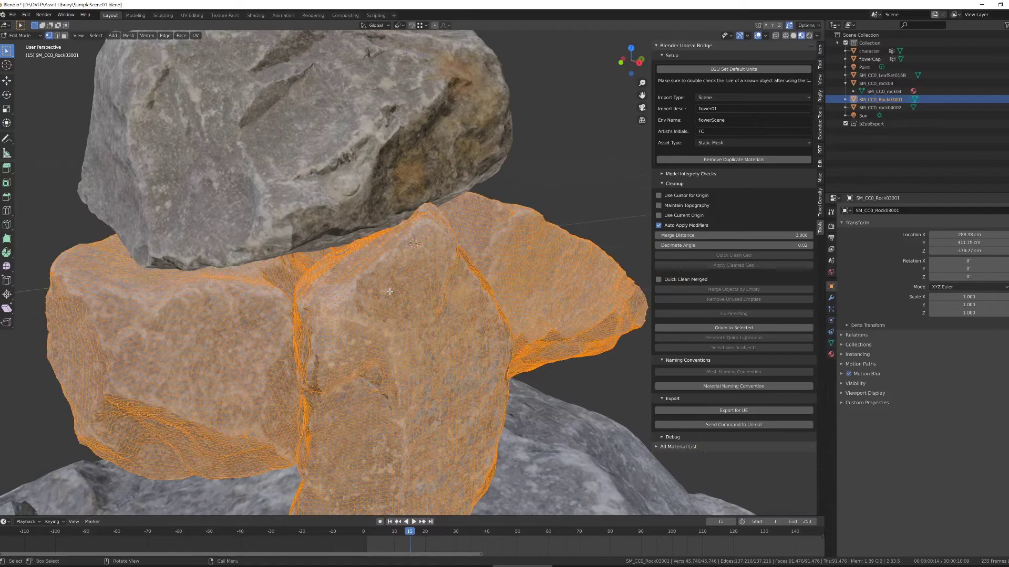
mouse_move(389, 291)
middle_down()
mouse_move(402, 289)
mouse_move(365, 288)
mouse_move(369, 297)
mouse_move(389, 285)
middle_up()
key(alt+a)
click(96, 35)
mouse_move(135, 170)
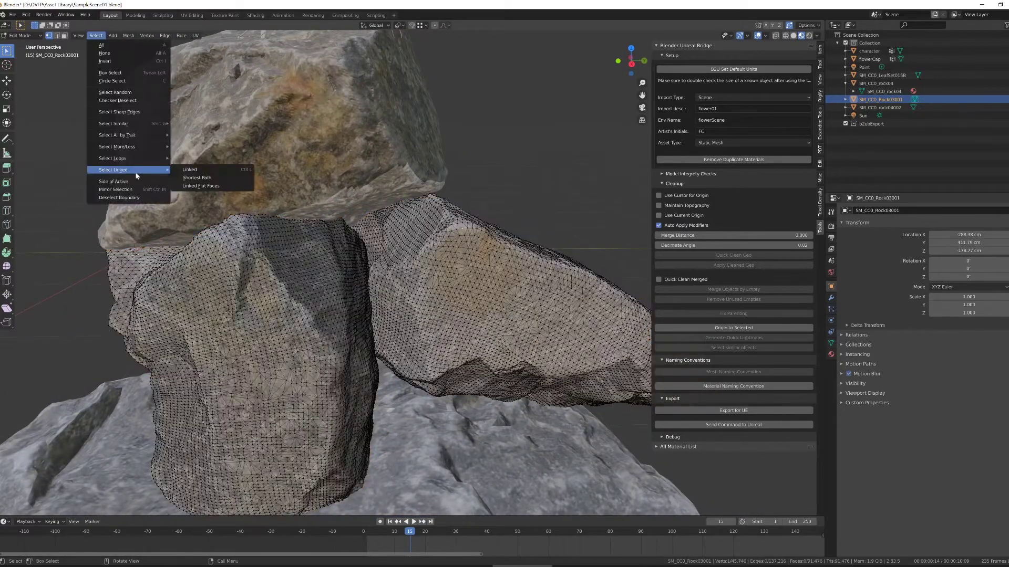
click(184, 171)
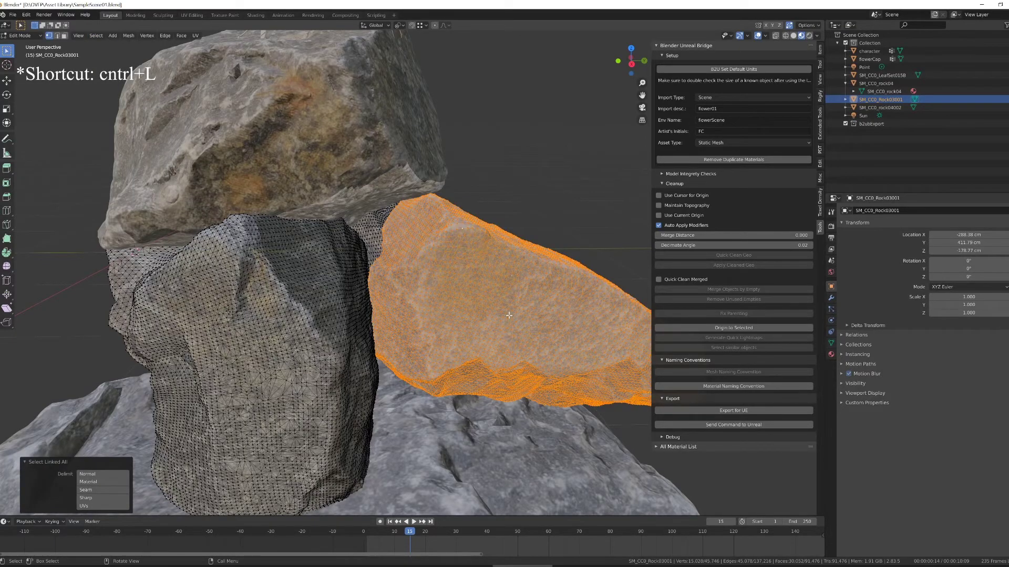
middle_drag(509, 315, 494, 331)
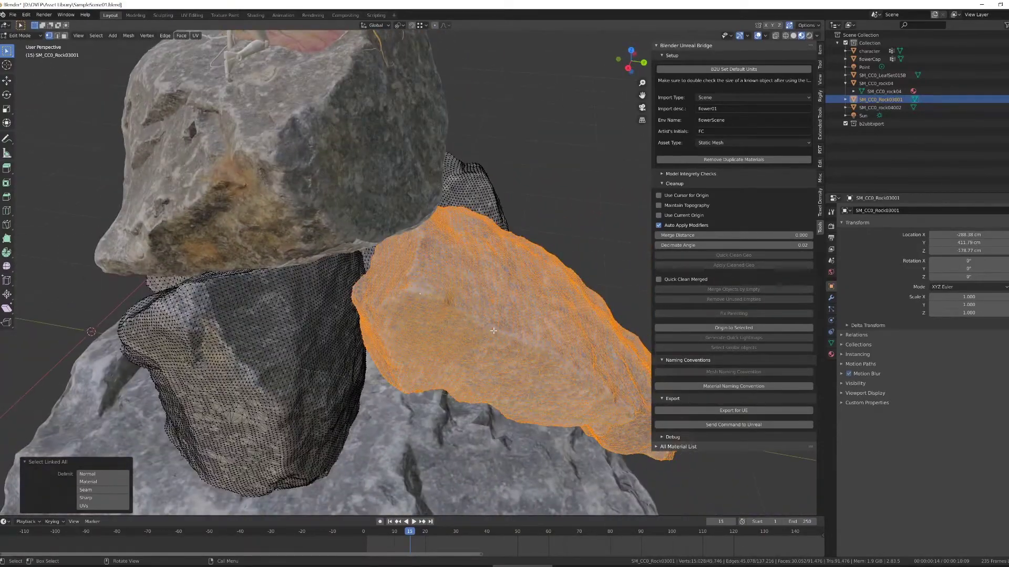
key(p)
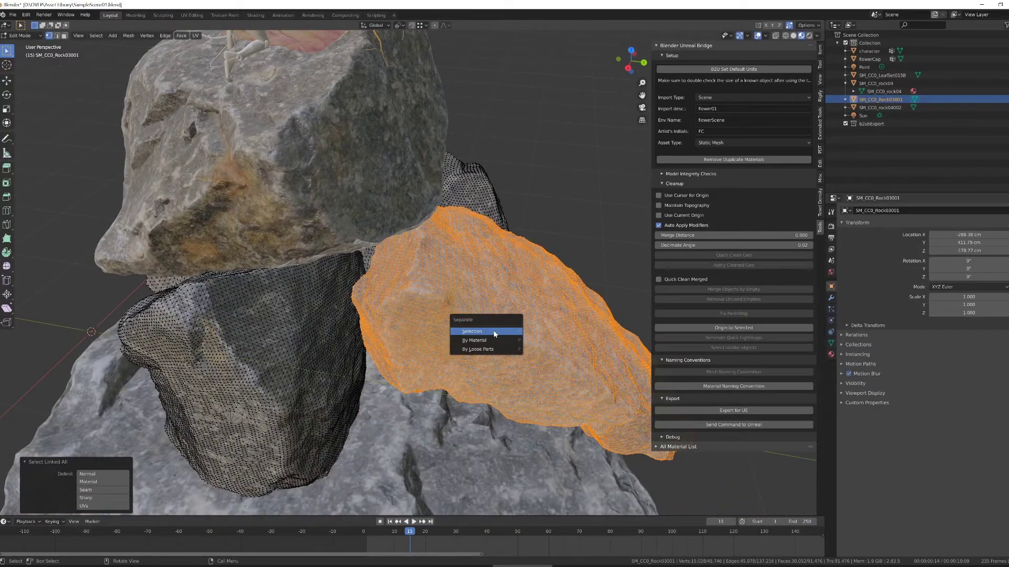
click(495, 333)
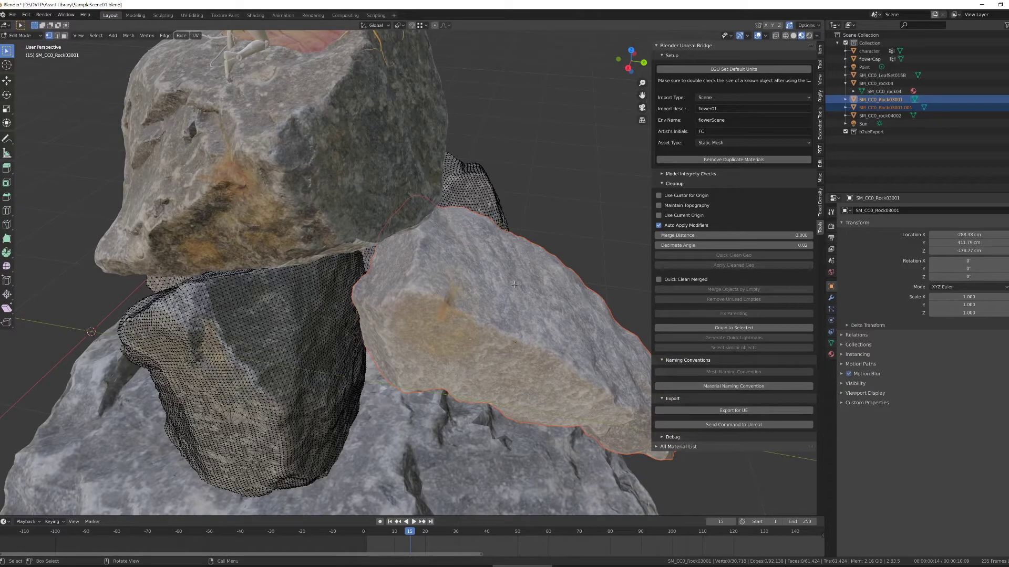
Select all linked geometry of the upright rock beside the separated one.
middle_drag(515, 284, 399, 278)
scroll(395, 275, up, 2)
click(393, 273)
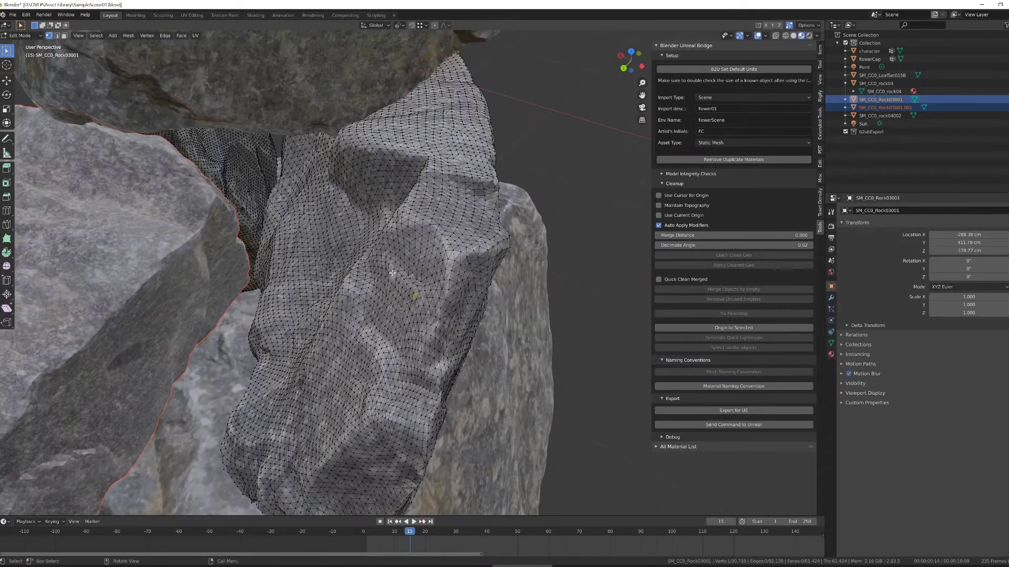
key(ctrl+l)
scroll(392, 272, down, 2)
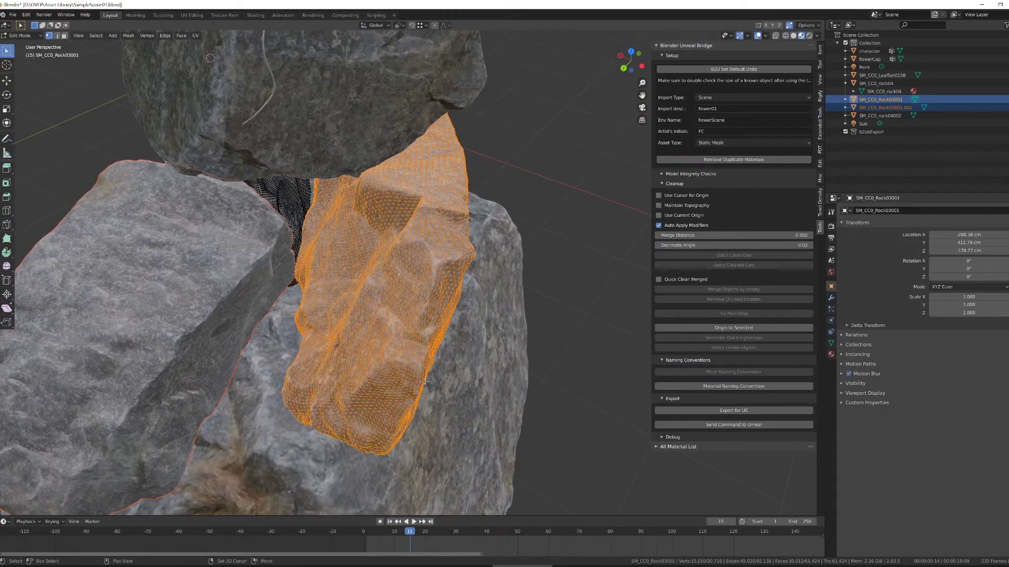
With the sidebar hidden, deselect a small rectangular patch near the upright rock's lower end and isolate the selected rock objects in local view.
key(n)
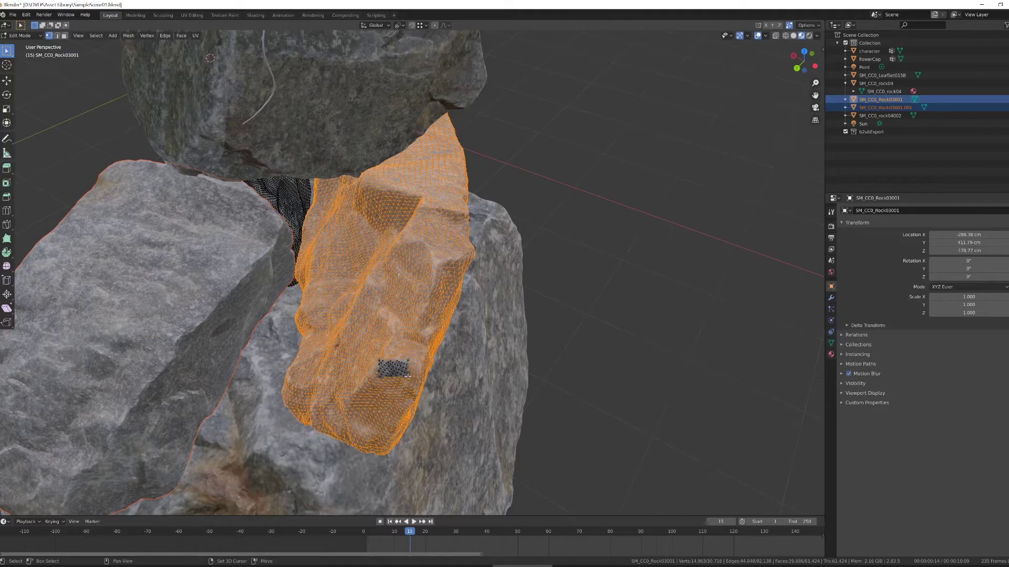
middle_drag(375, 367, 465, 163)
key(KP_Divide)
scroll(468, 275, up, 3)
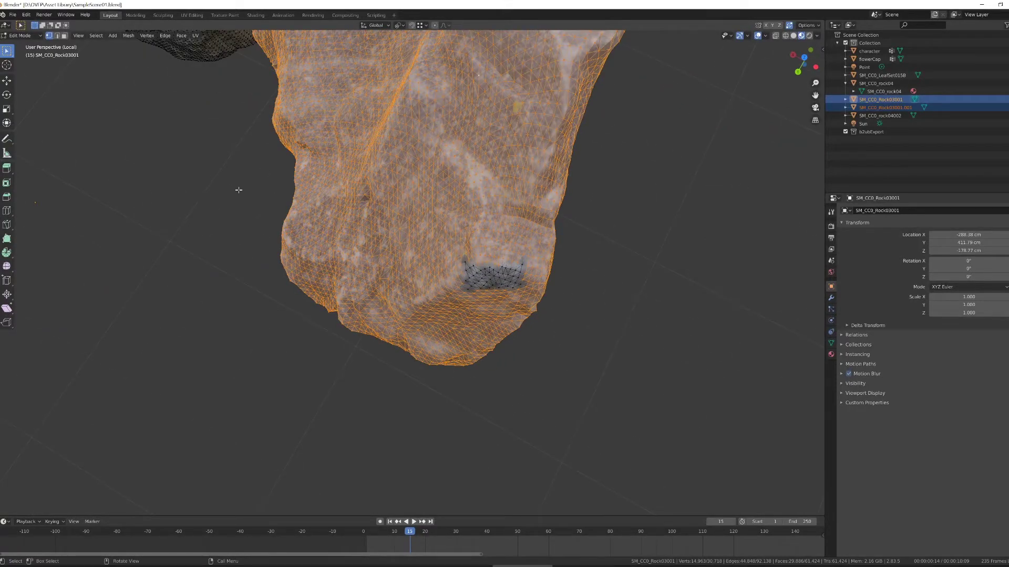
key(b)
drag(424, 225, 610, 342)
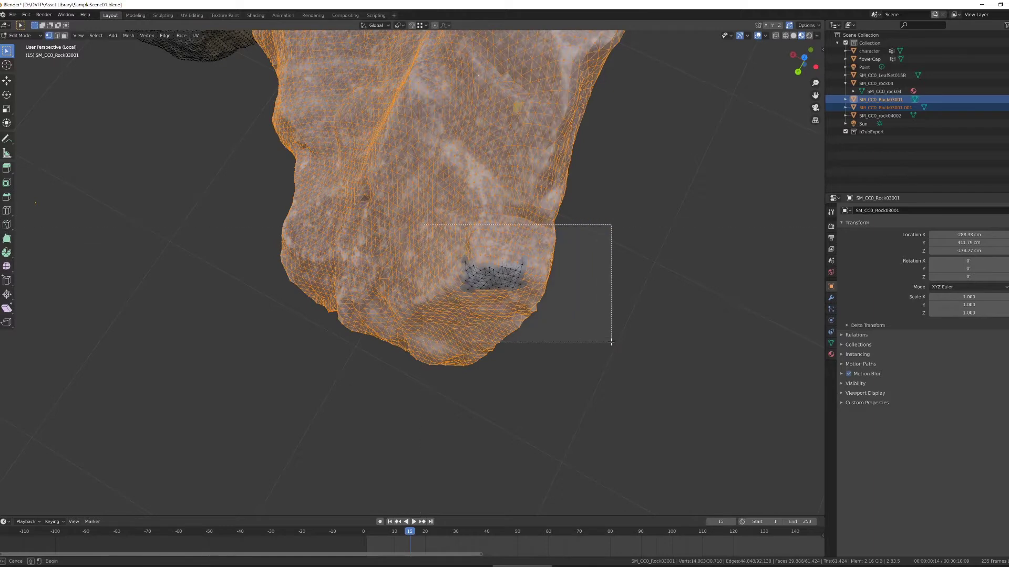
key(Escape)
Circle-select the unselected patch near the rock's lower end to add it back to the mesh selection.
key(c)
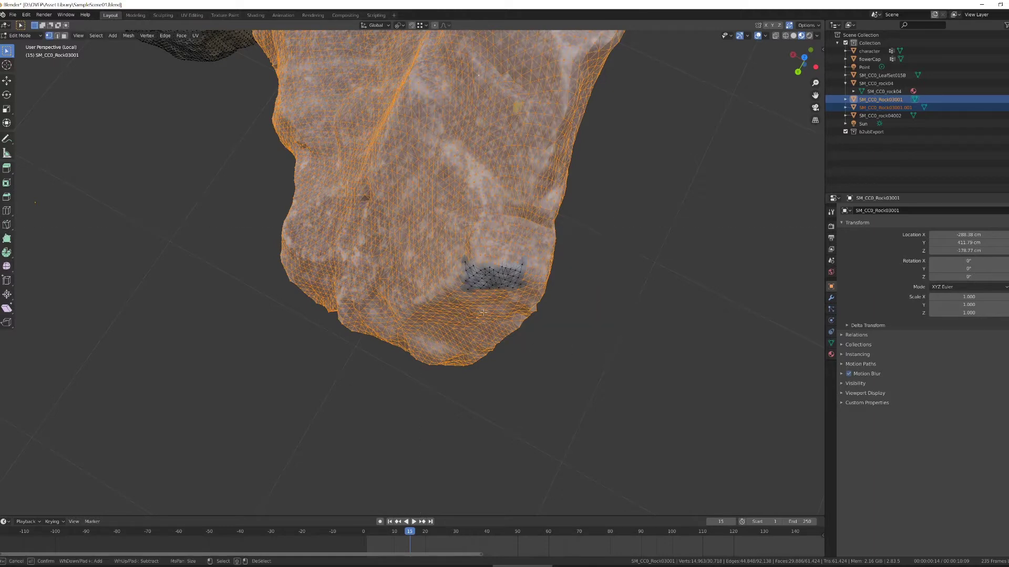
mouse_move(469, 287)
mouse_down()
mouse_move(481, 275)
mouse_move(466, 282)
mouse_move(514, 278)
mouse_move(519, 263)
mouse_move(502, 268)
mouse_move(473, 243)
mouse_move(468, 268)
mouse_move(498, 251)
mouse_move(470, 233)
mouse_up()
key(Escape)
scroll(414, 266, down, 1)
middle_drag(414, 266, 451, 308)
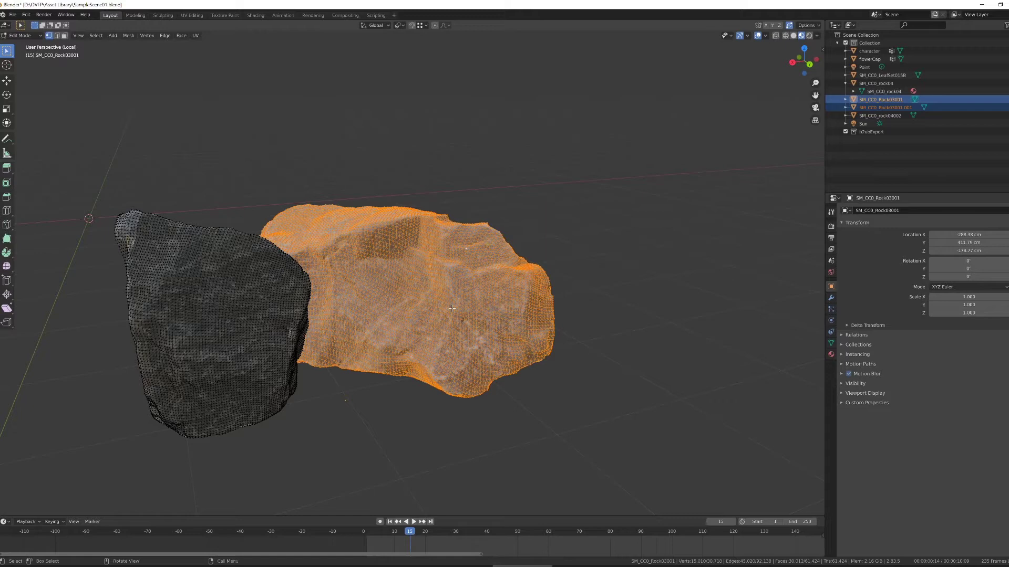
Separate the remaining joined rock mesh by loose parts and return to Object Mode.
key(p)
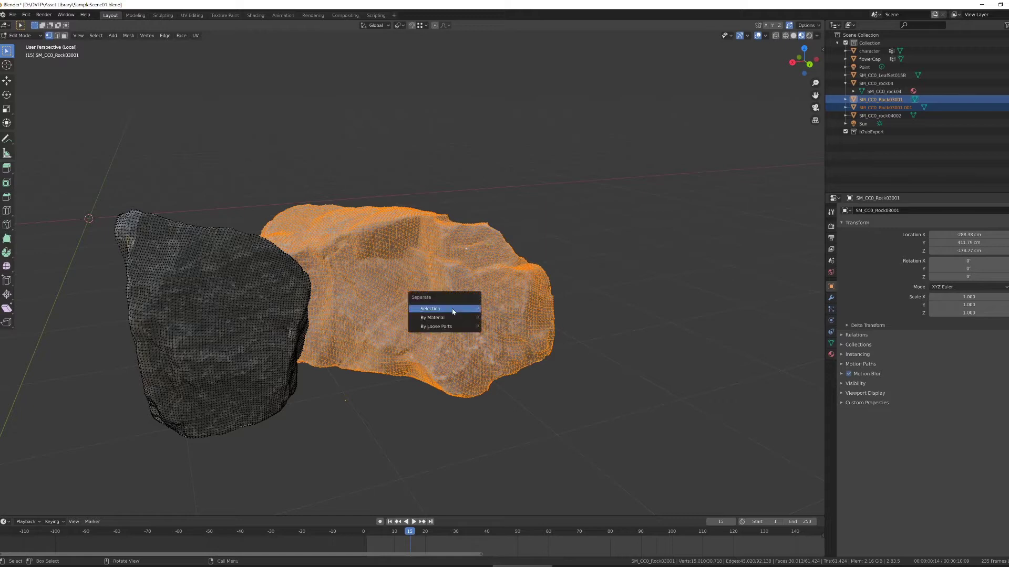
key(Down)
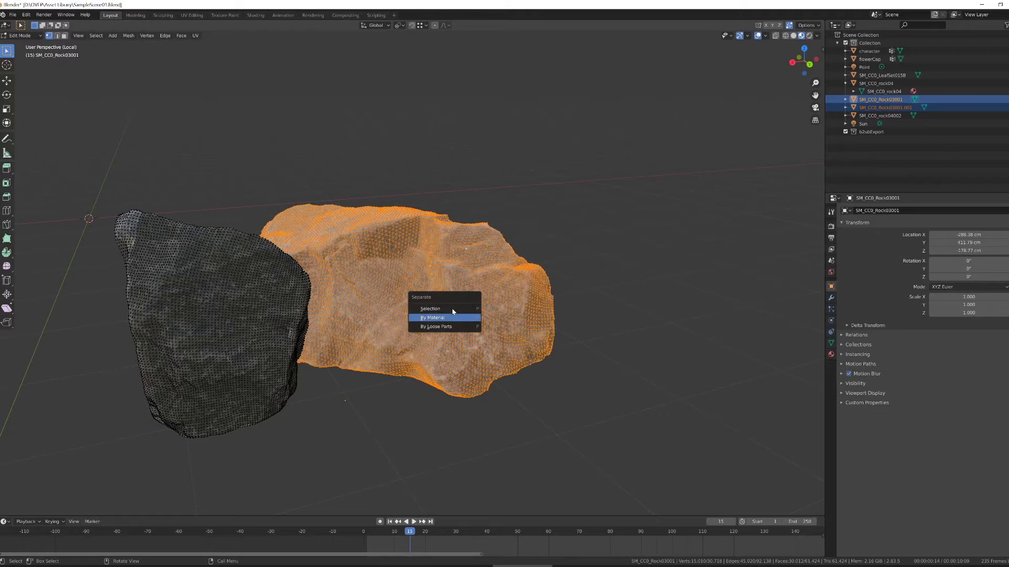
key(Down)
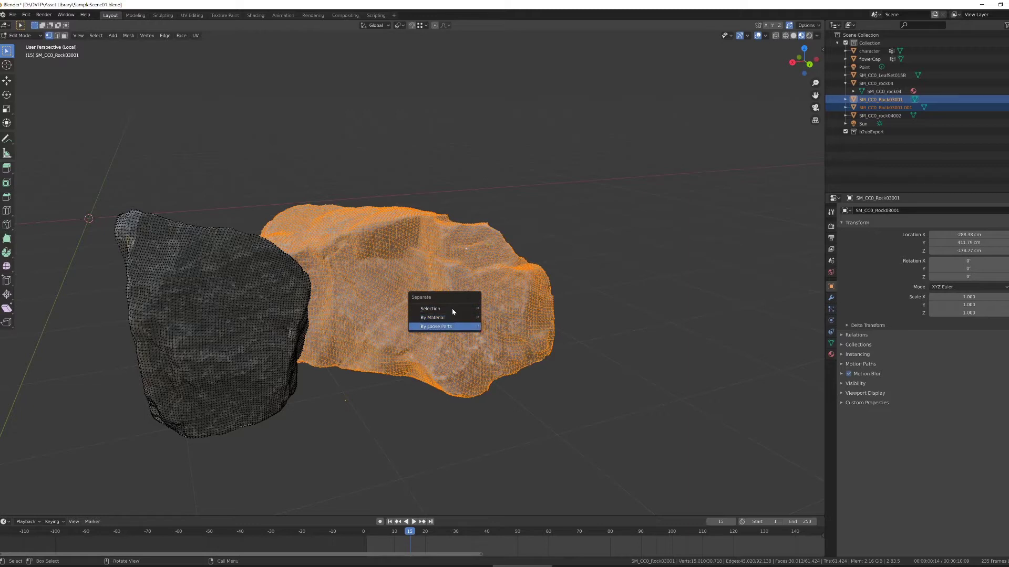
key(Return)
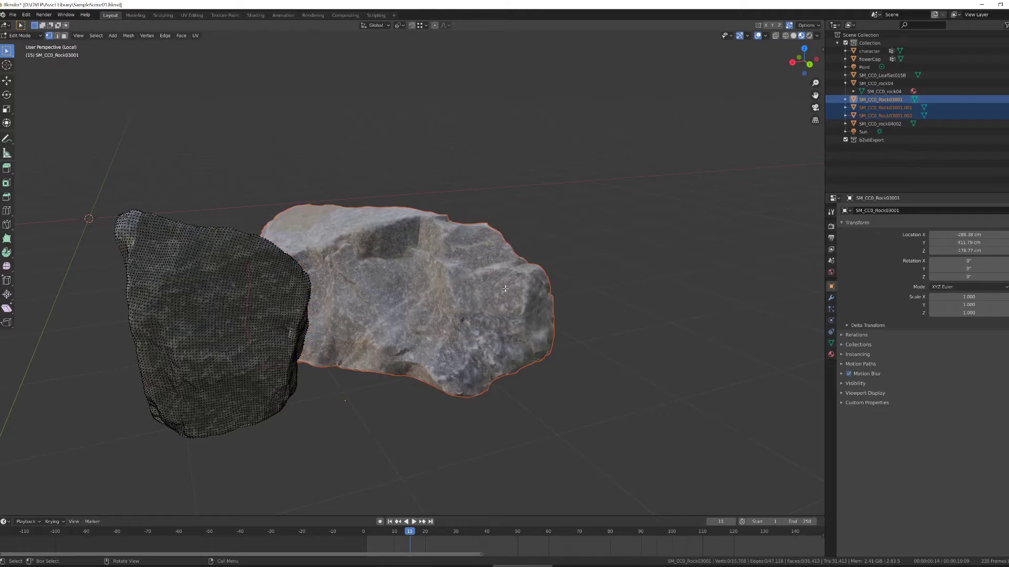
key(Tab)
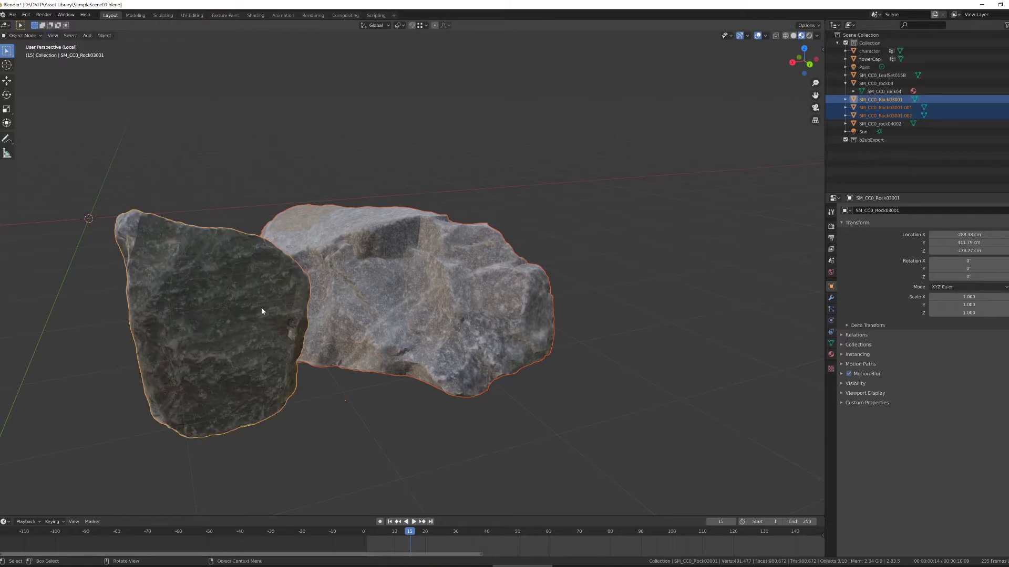
Leave local view and select the rocks, leaf, character and flower in turn to check which are separate objects.
click(420, 284)
click(519, 280)
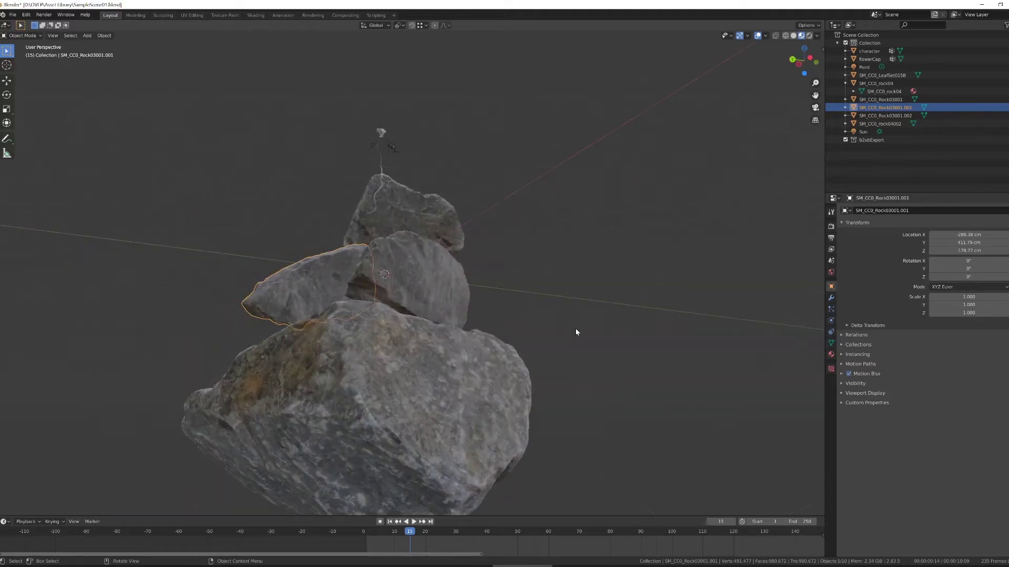
middle_drag(422, 262, 430, 291)
click(457, 291)
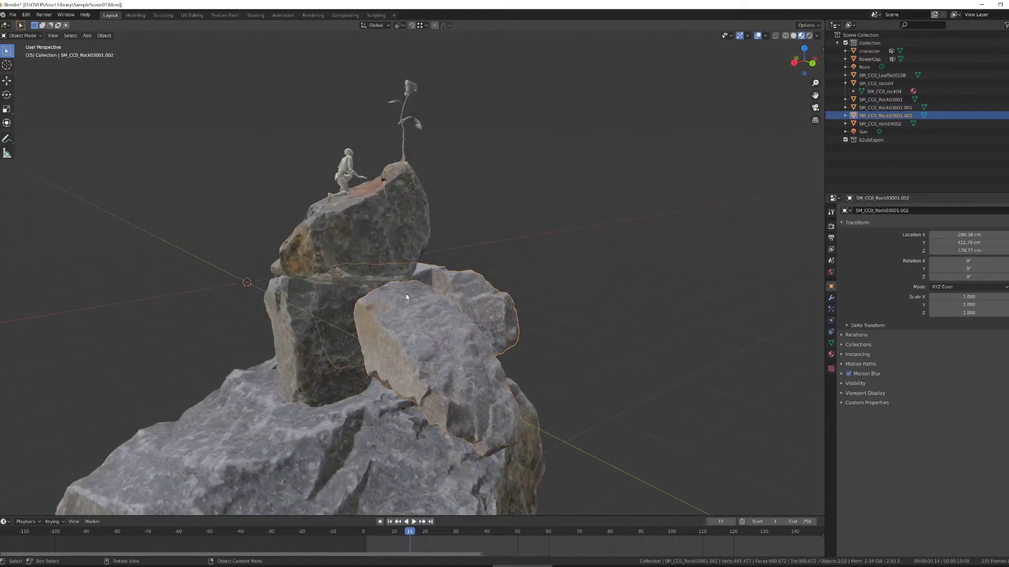
click(324, 307)
click(460, 306)
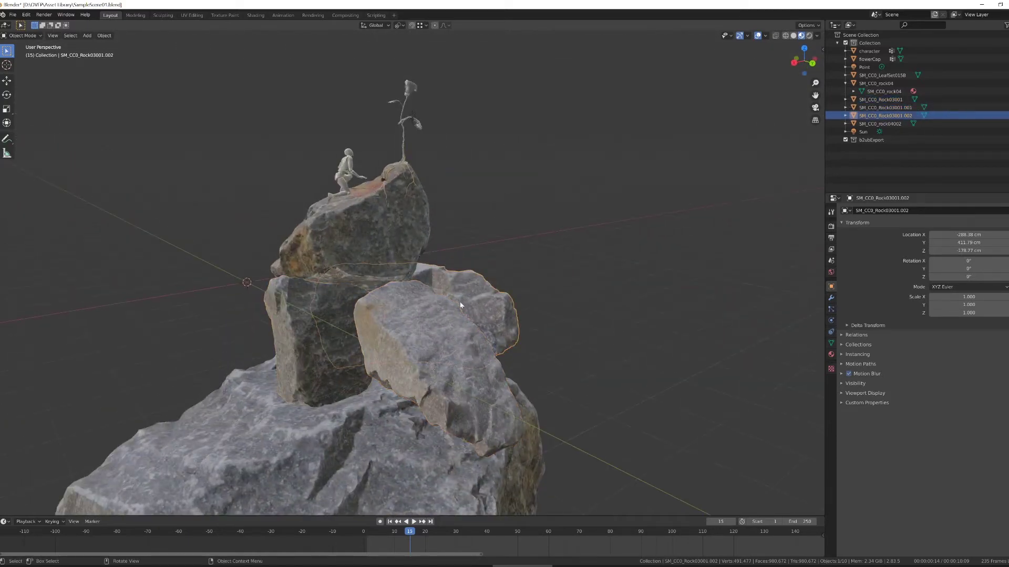
click(337, 311)
click(394, 296)
click(362, 212)
click(366, 187)
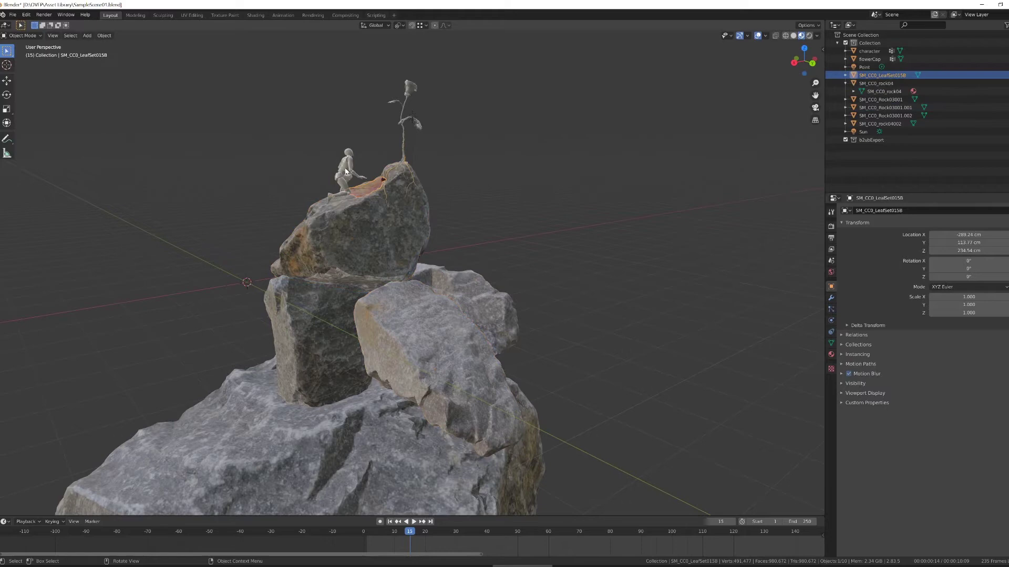
click(345, 172)
click(410, 138)
click(322, 403)
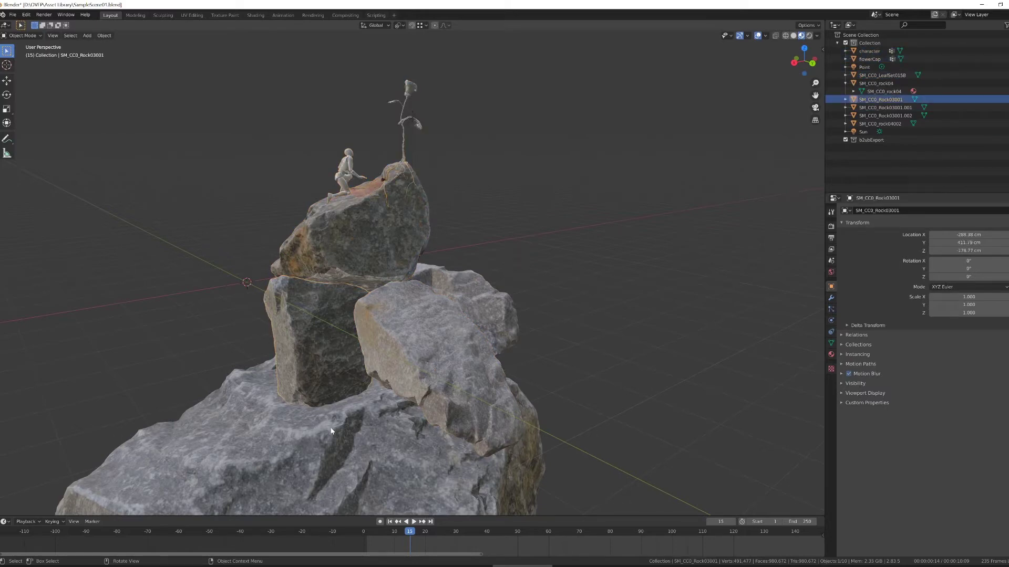
click(287, 415)
middle_drag(265, 331, 342, 355)
scroll(342, 355, up, 2)
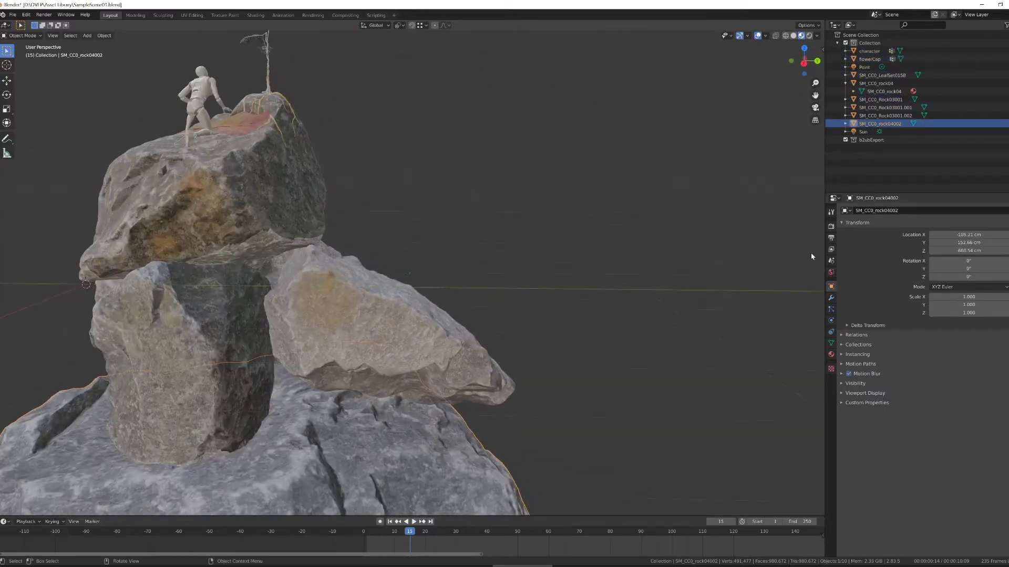
Rename SM_CC0_Rock03001.001 as SM_CC0_Rock03002 and SM_CC0_Rock03001.002 as SM_CC0_Rock03003.
click(899, 108)
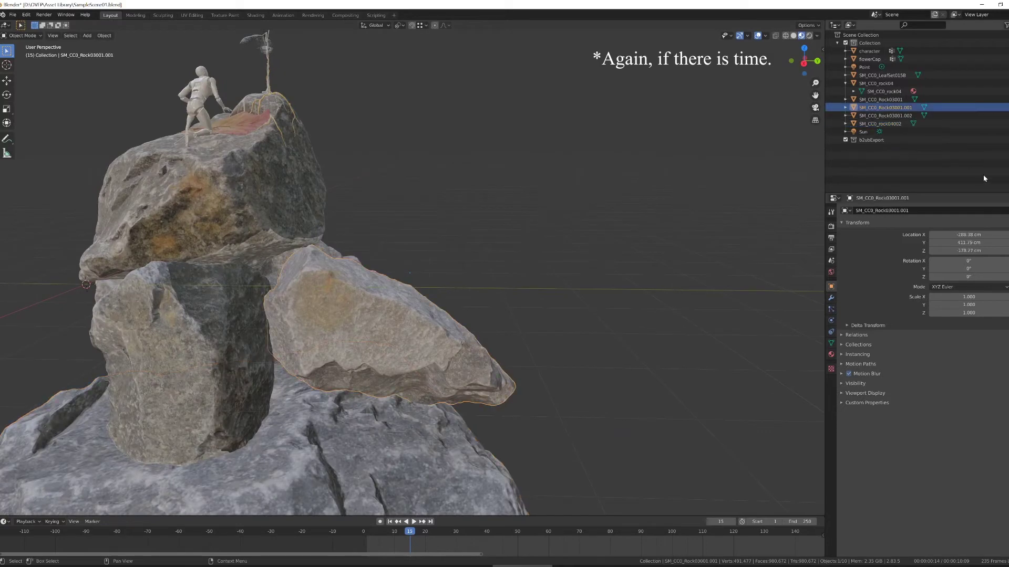
key(F2)
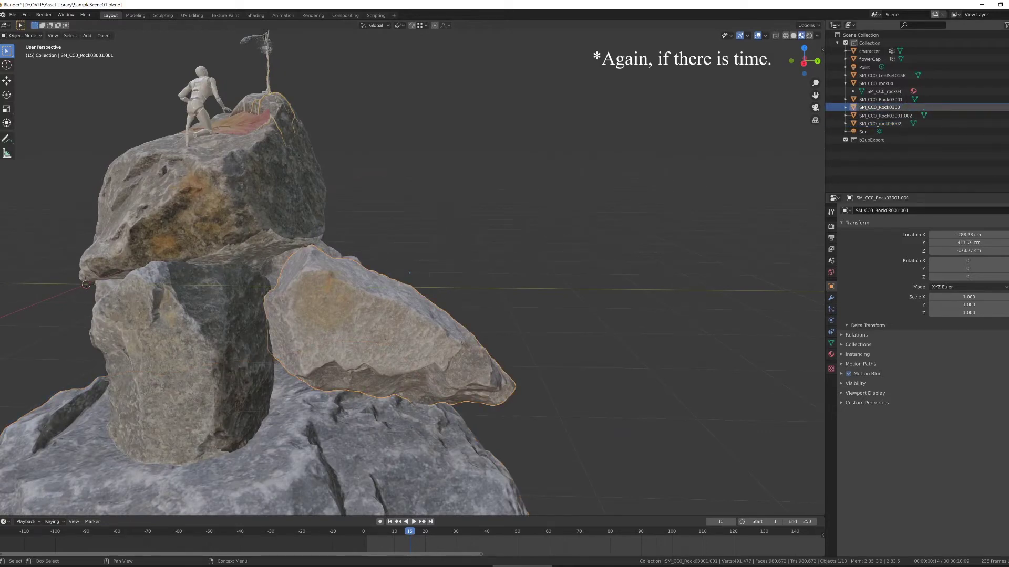
key(Return)
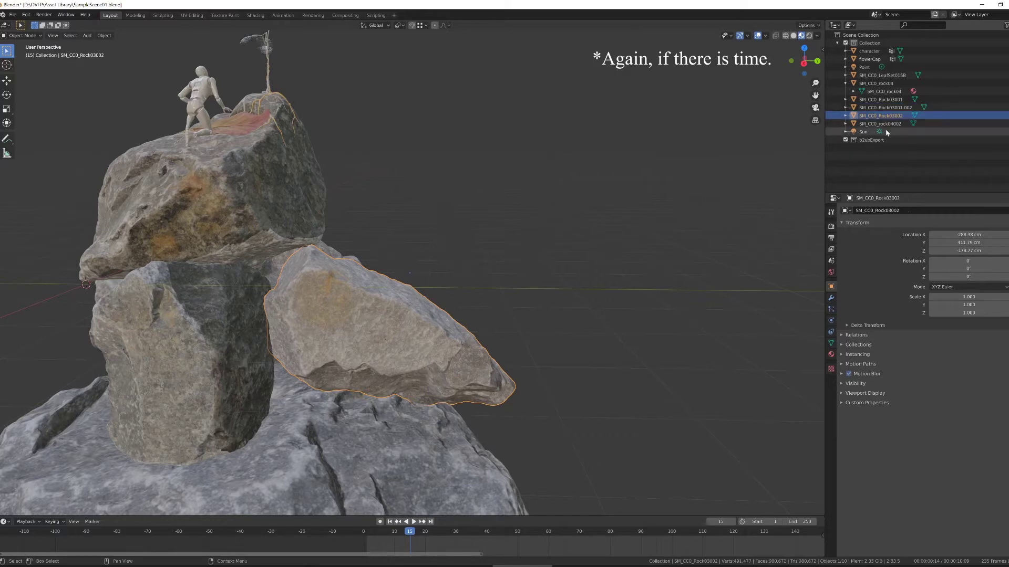
click(888, 109)
key(F2)
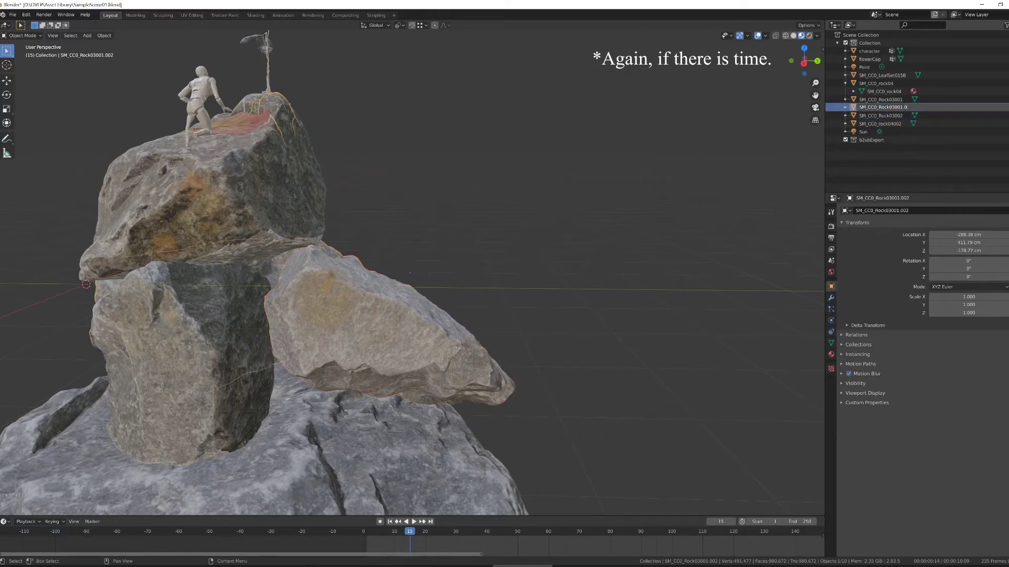
text(3)
key(Return)
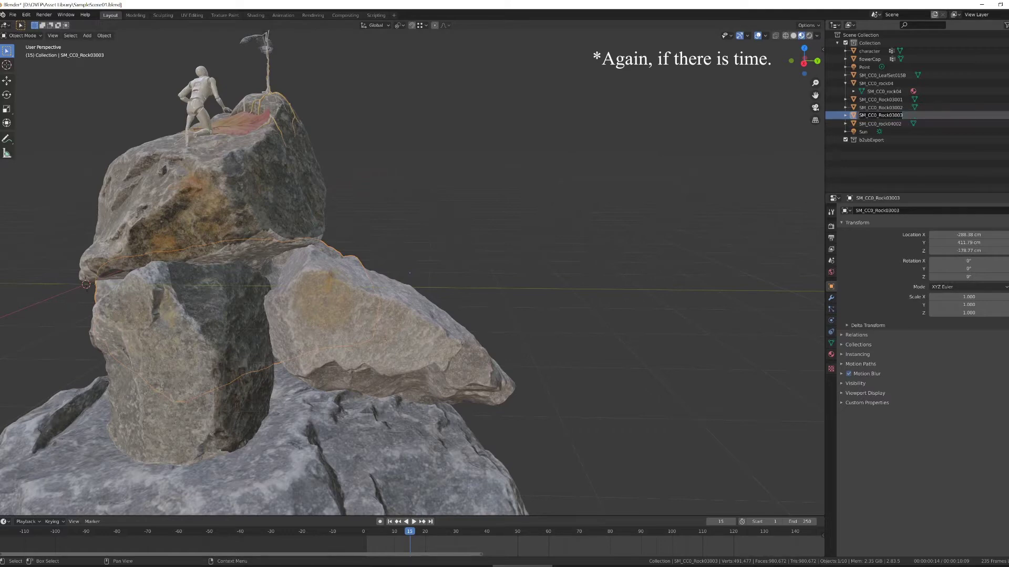
Select the top rock and several listed rock objects in turn to check which name belongs to which rock.
click(318, 226)
middle_drag(366, 216, 531, 241)
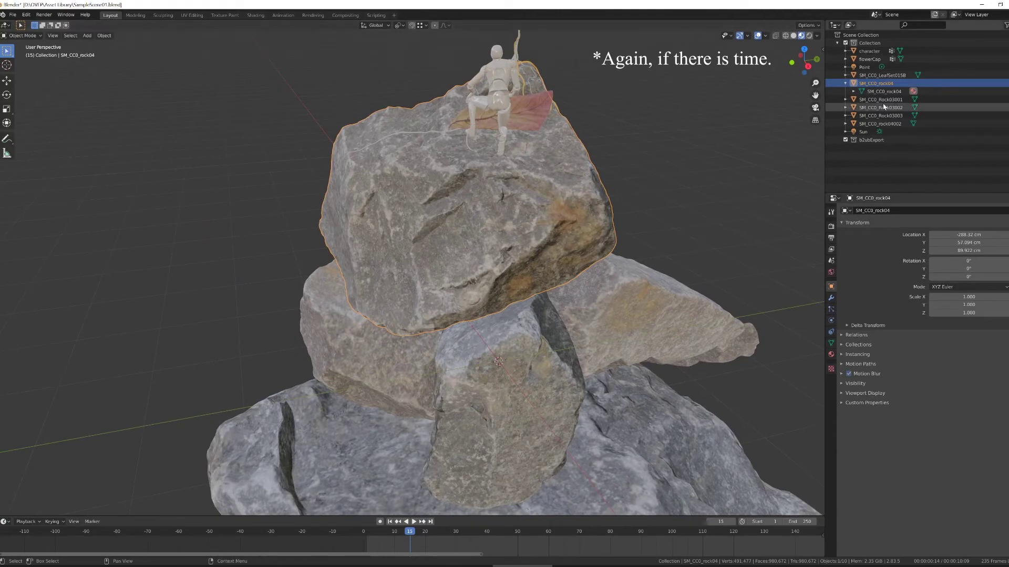
click(888, 100)
click(893, 115)
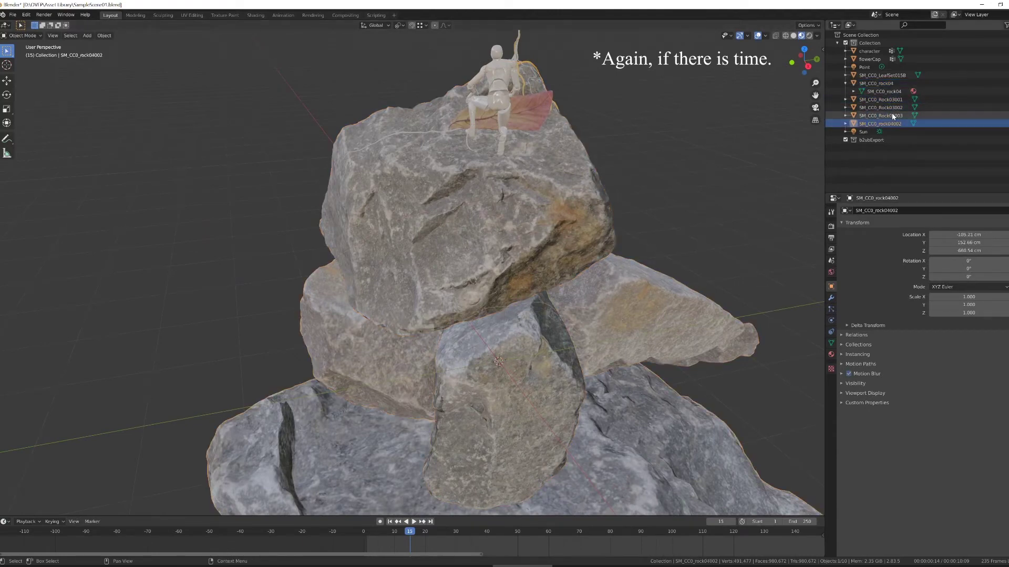
scroll(632, 331, down, 3)
scroll(631, 331, down, 2)
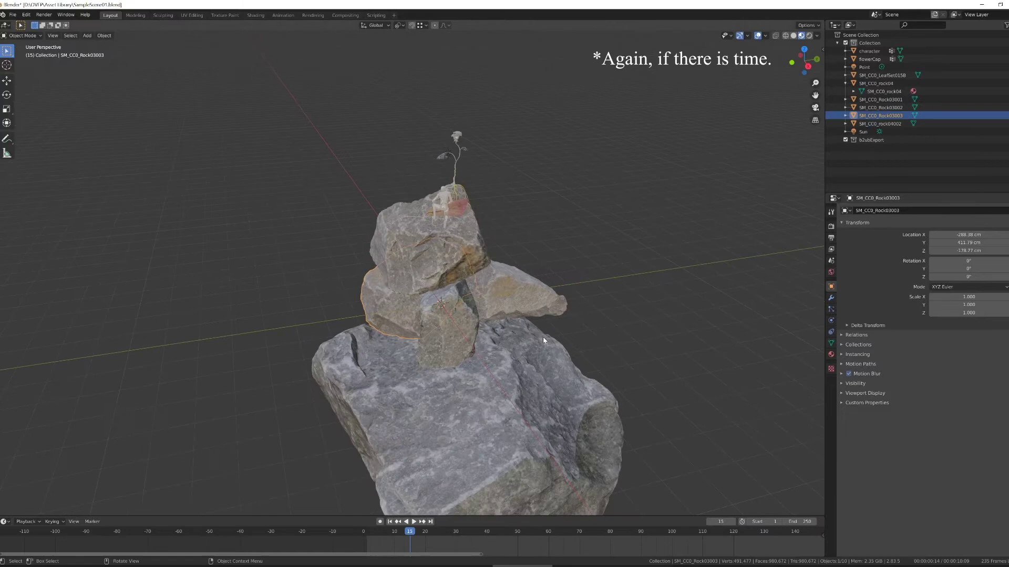
Try to parent the top rock and the three middle rocks to the base rock SM_CC0_rock04002 with Keep Transform.
click(494, 341)
click(462, 331)
click(493, 298)
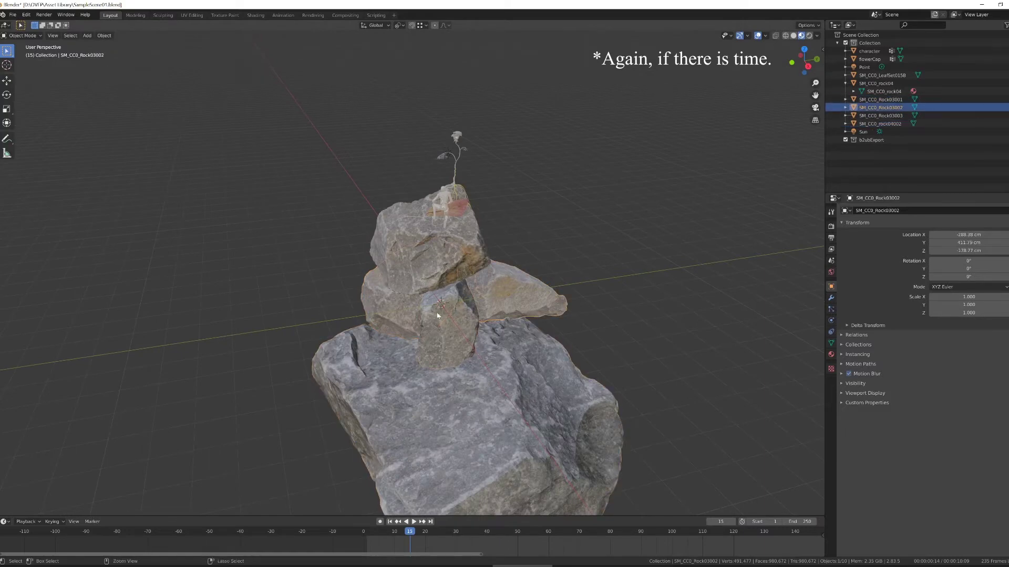
shift+click(434, 313)
shift+click(402, 304)
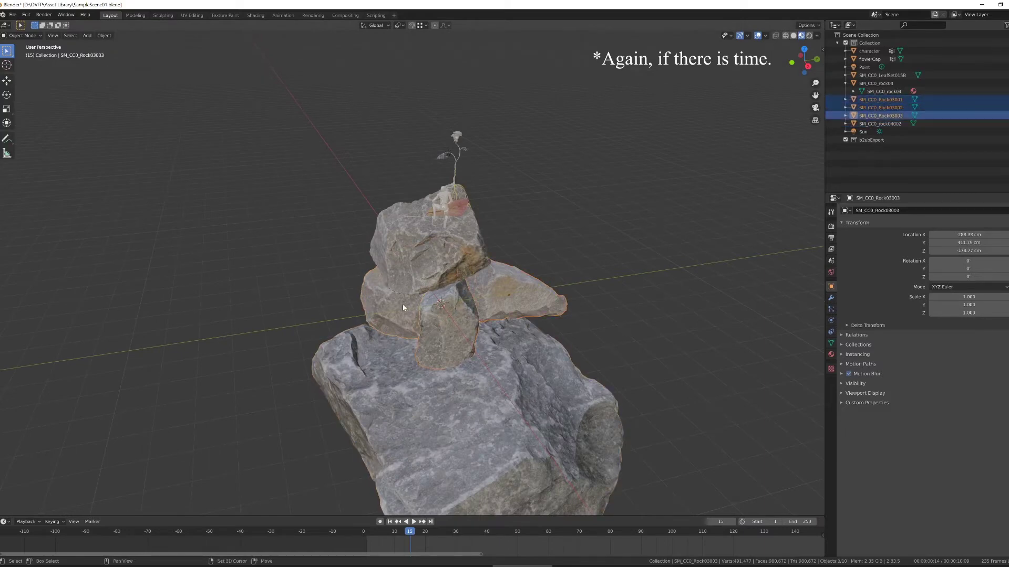
shift+click(429, 277)
shift+click(505, 392)
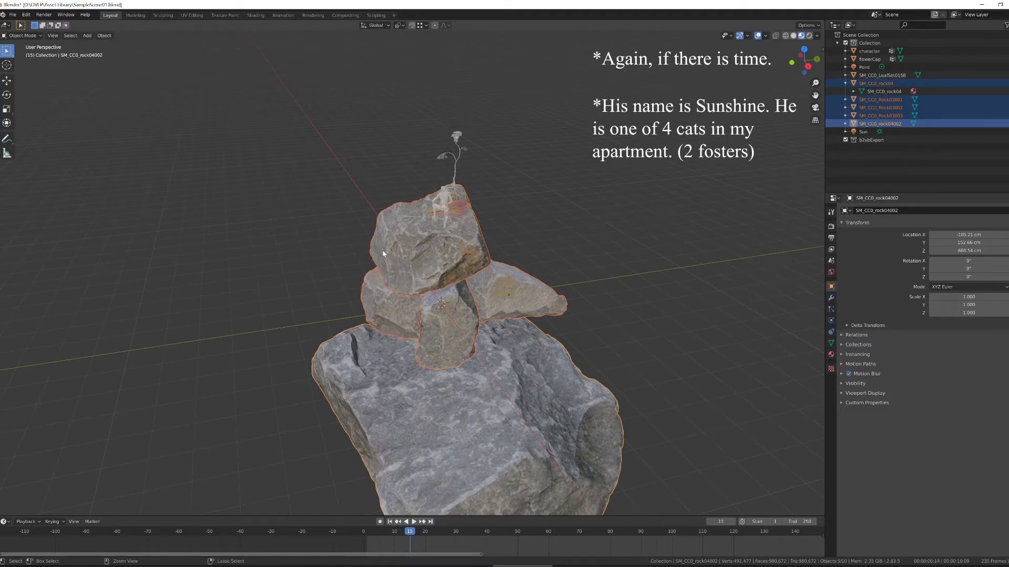
key(ctrl+p)
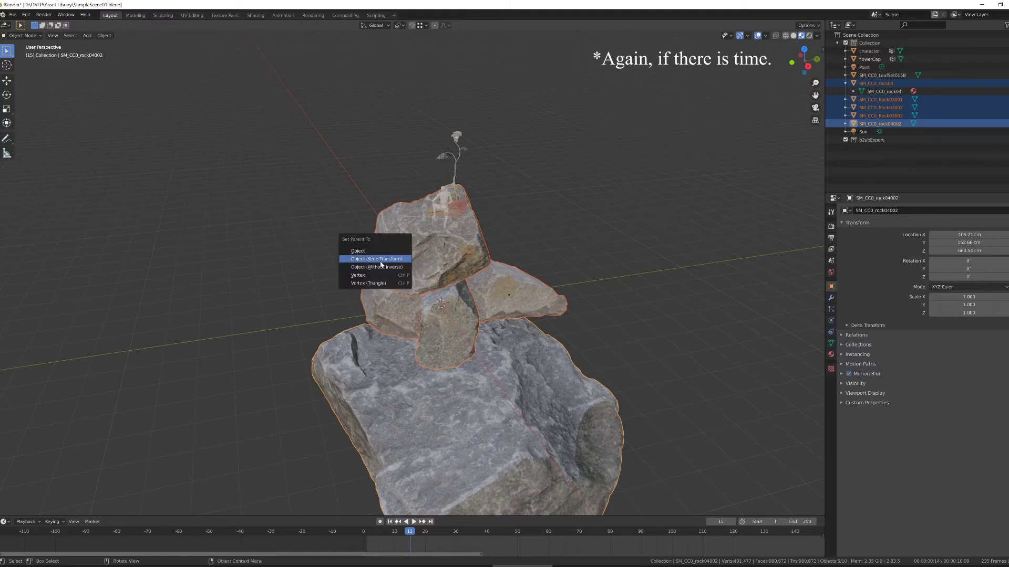
click(392, 261)
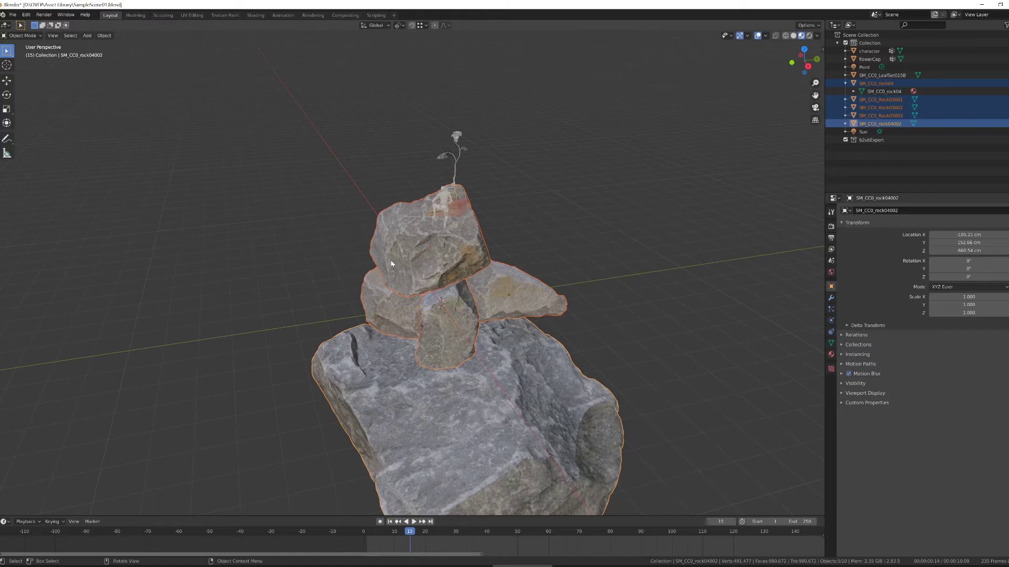
Parent SM_CC0_rock04 to SM_CC0_Rock03001 and test the hierarchy with a trial move of the parent rock, then cancel the move.
click(888, 84)
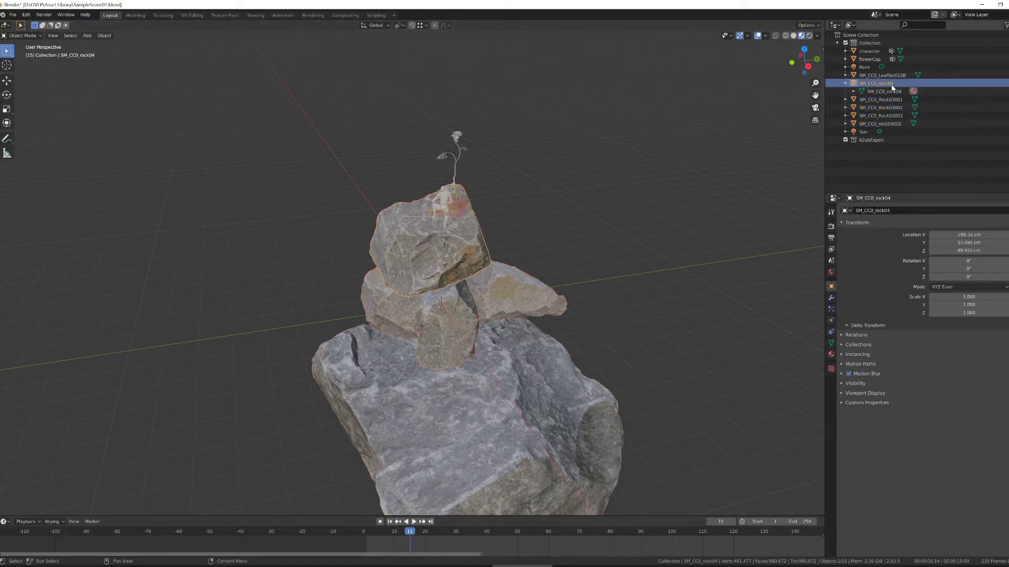
drag(885, 87, 894, 101)
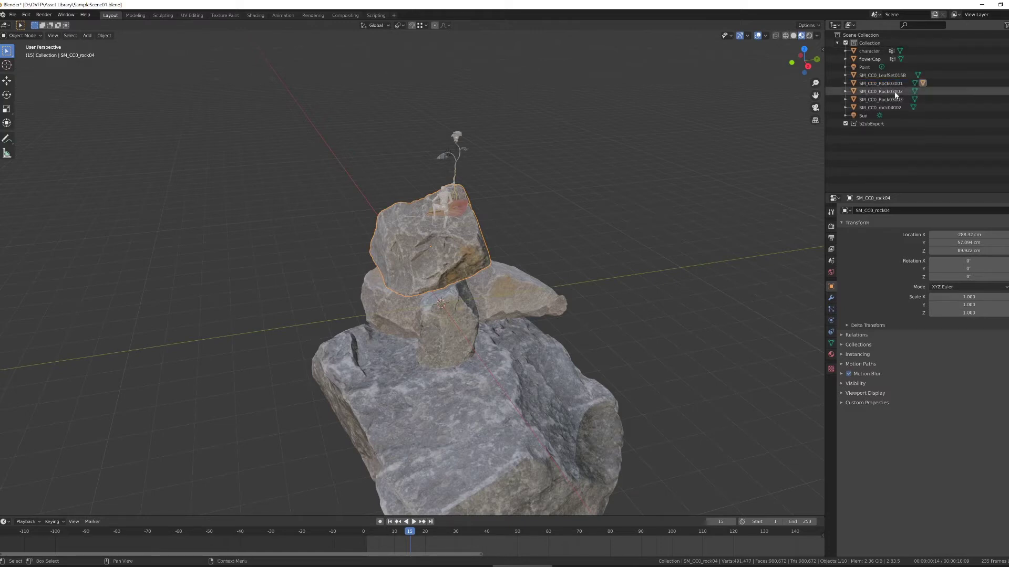
click(894, 85)
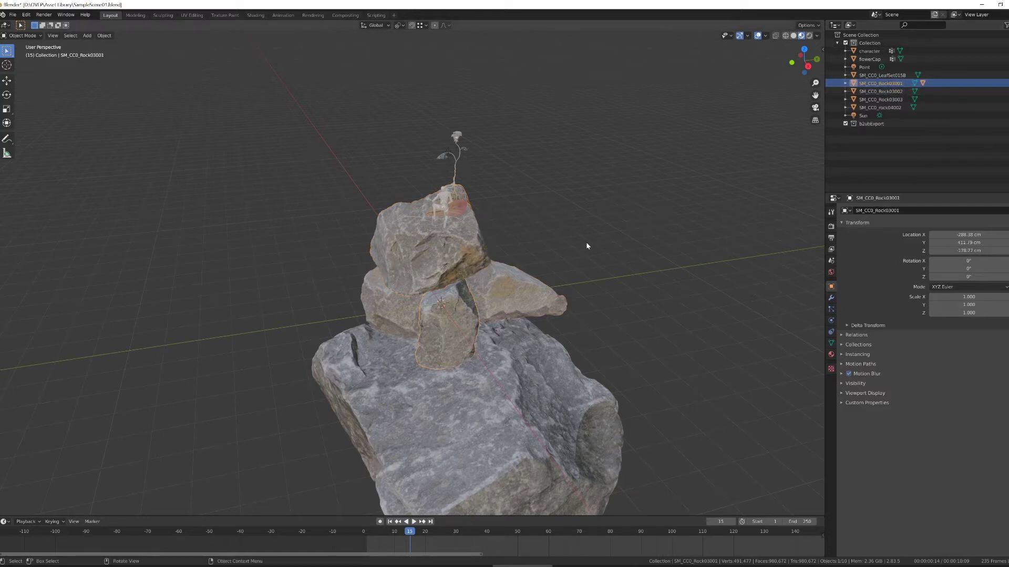
key(g)
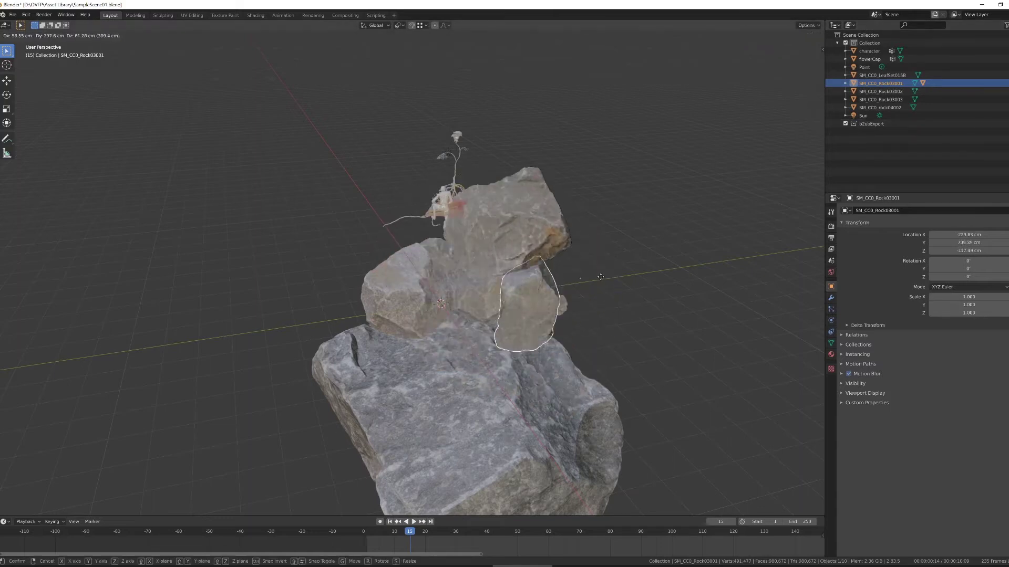
key(Escape)
key(ctrl+z)
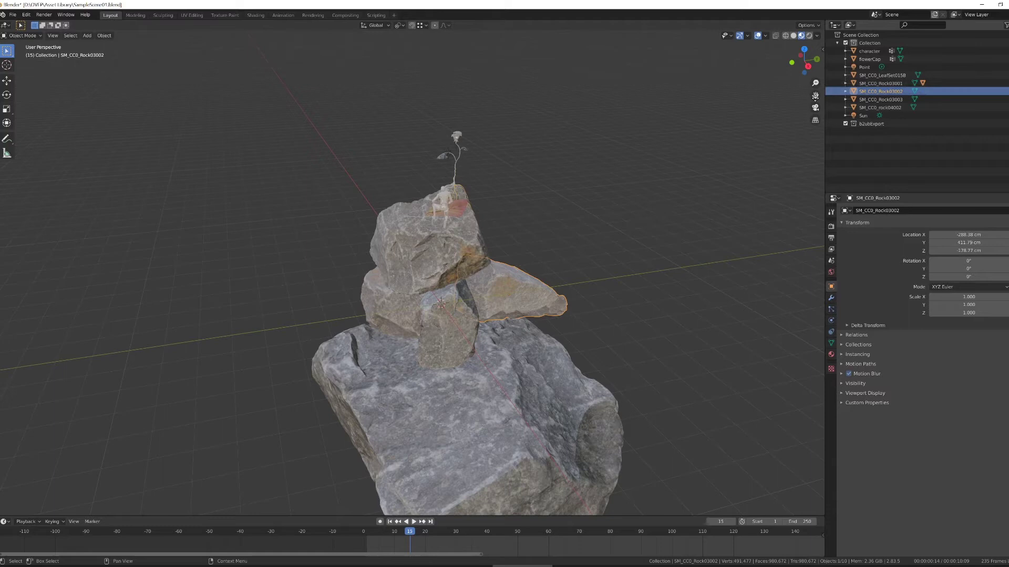
Expand SM_CC0_Rock03001 and unparent SM_CC0_rock04 by moving it back to the main Collection.
click(452, 339)
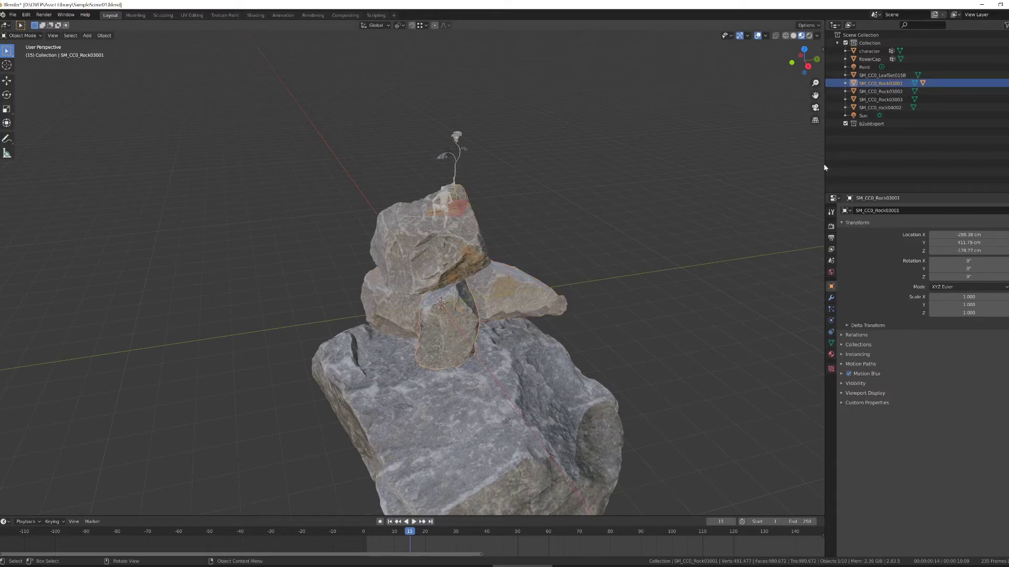
click(844, 83)
drag(891, 101, 886, 42)
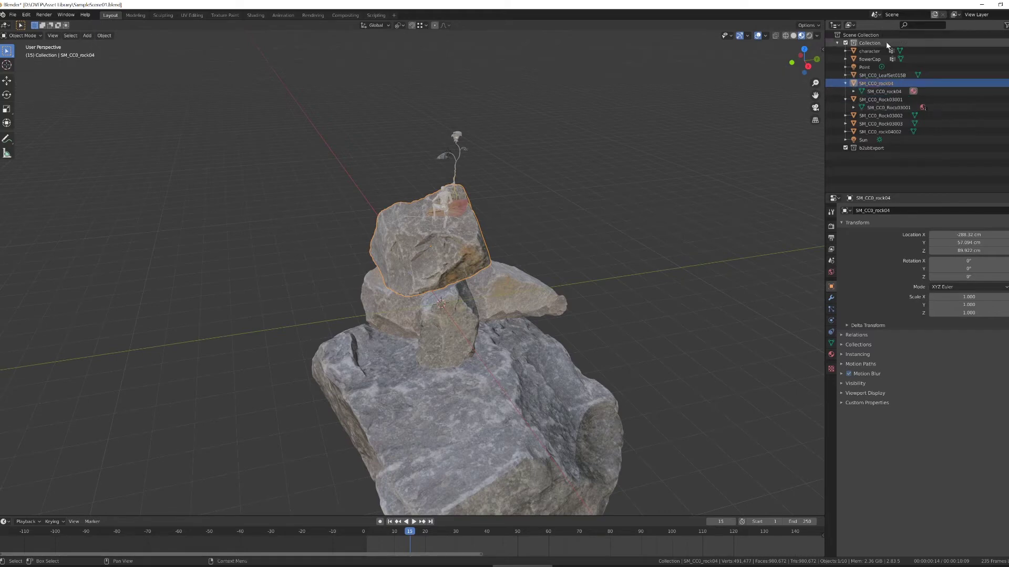
Show the material settings and the bridge sidebar, and examine the materials of the top, overhanging and upright rocks.
middle_drag(598, 242, 458, 374)
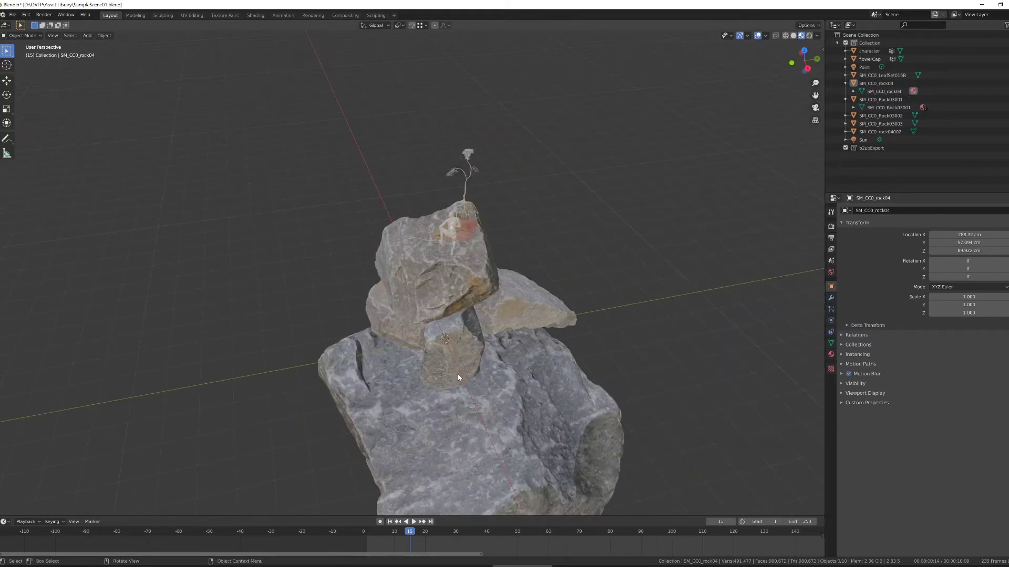
click(434, 298)
click(830, 355)
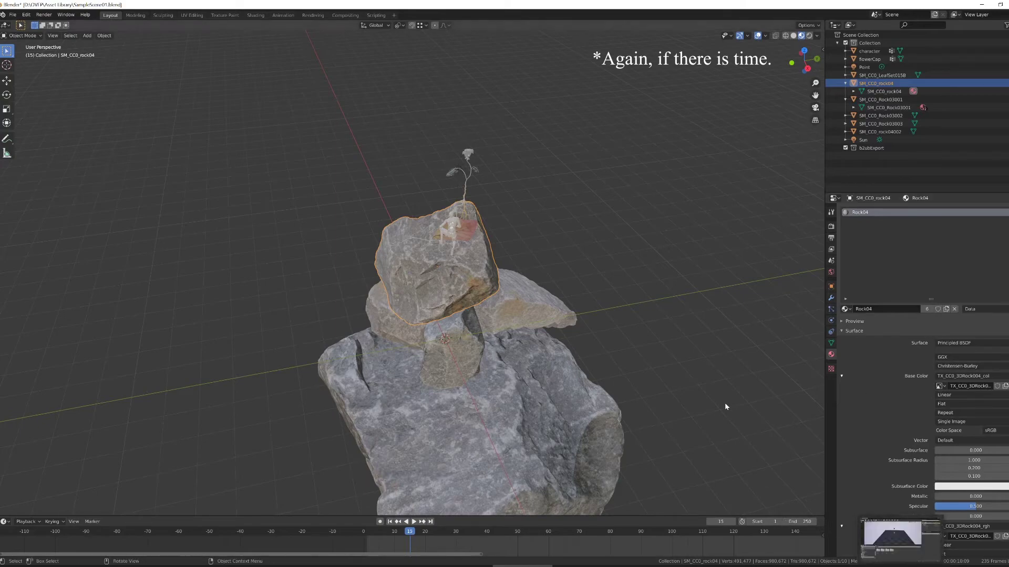
key(n)
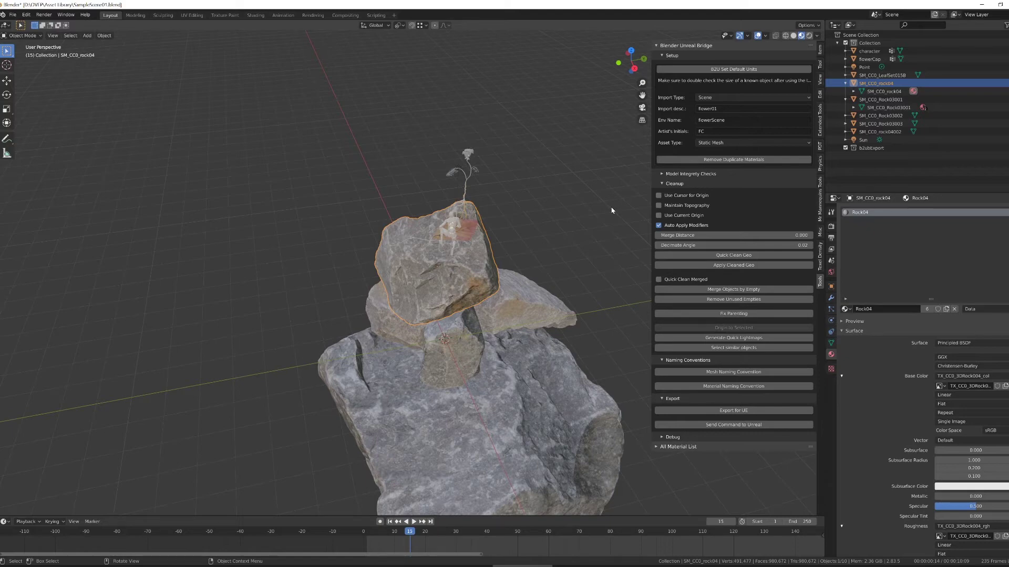
click(532, 302)
click(447, 355)
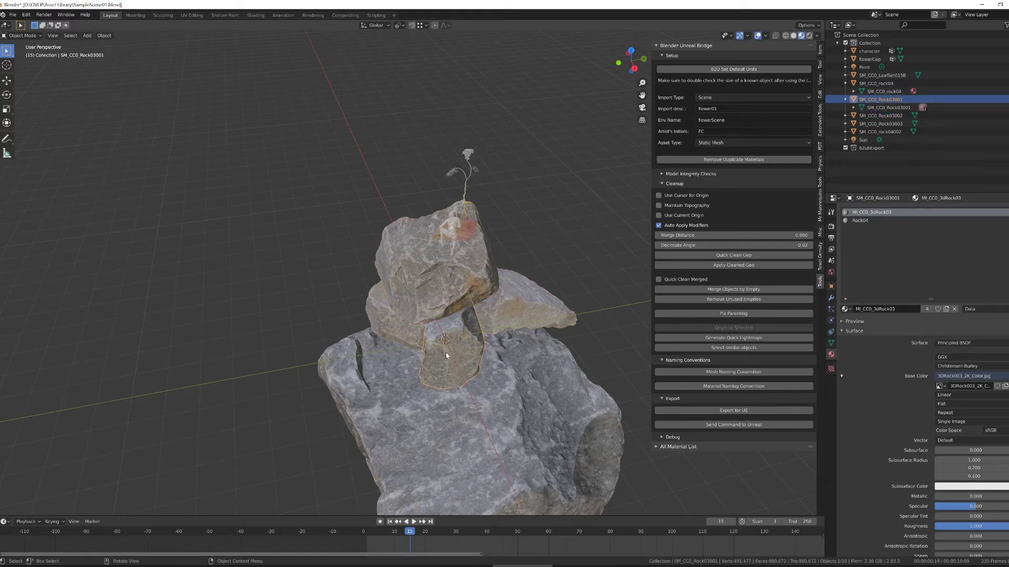
Select all objects in the scene and run Fix Parenting to convert children to relative transforms.
middle_drag(496, 354, 441, 347)
scroll(463, 346, up, 3)
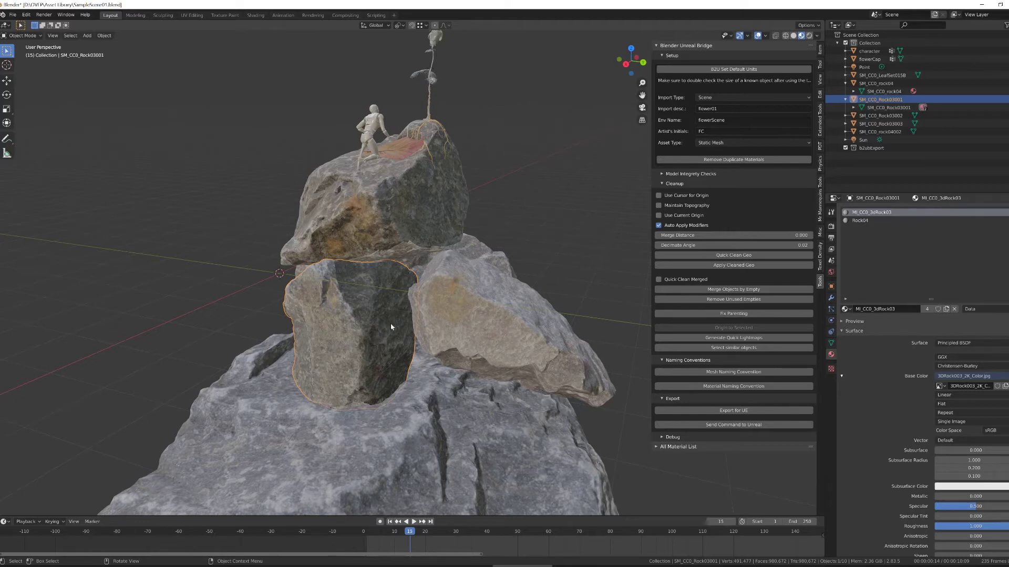
click(758, 256)
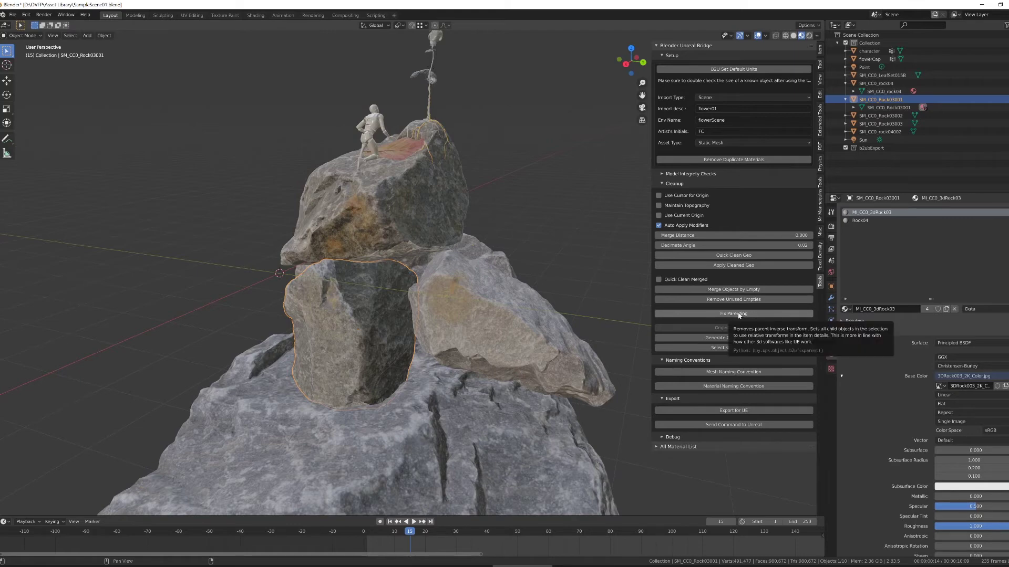
click(735, 314)
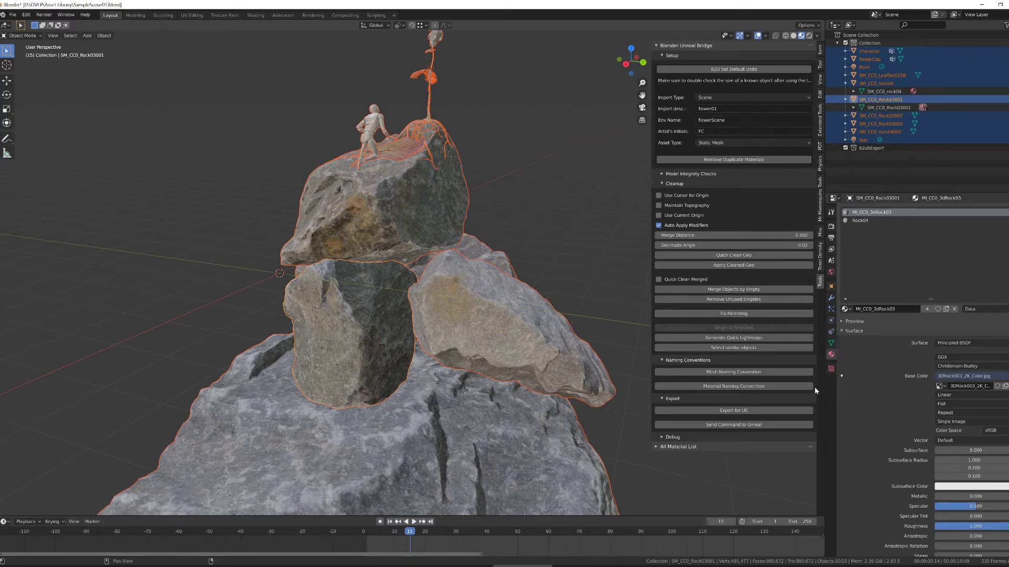
Select the objects similar to the overhanging rock SM_CC0_Rock03002.
click(573, 331)
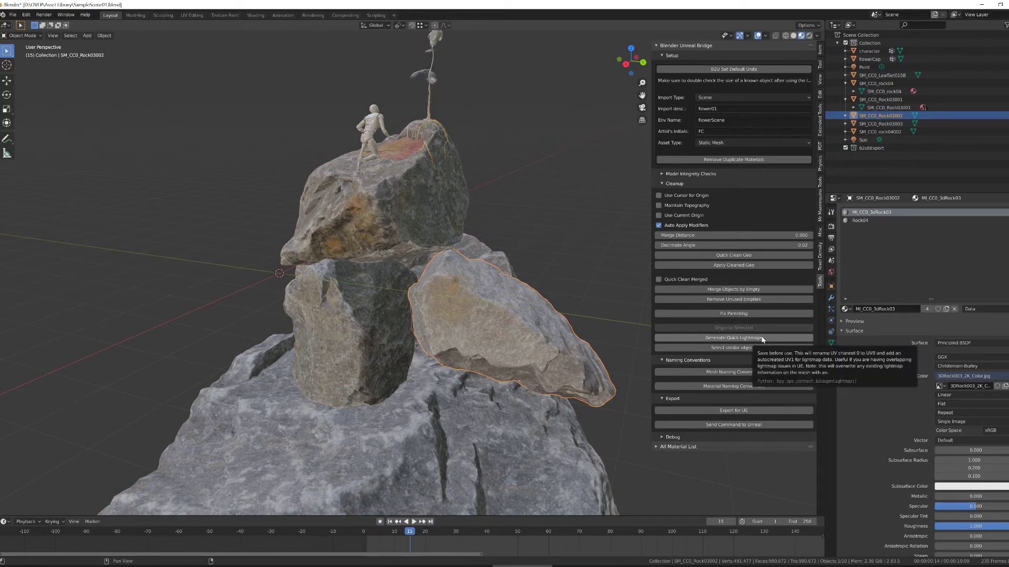
click(729, 348)
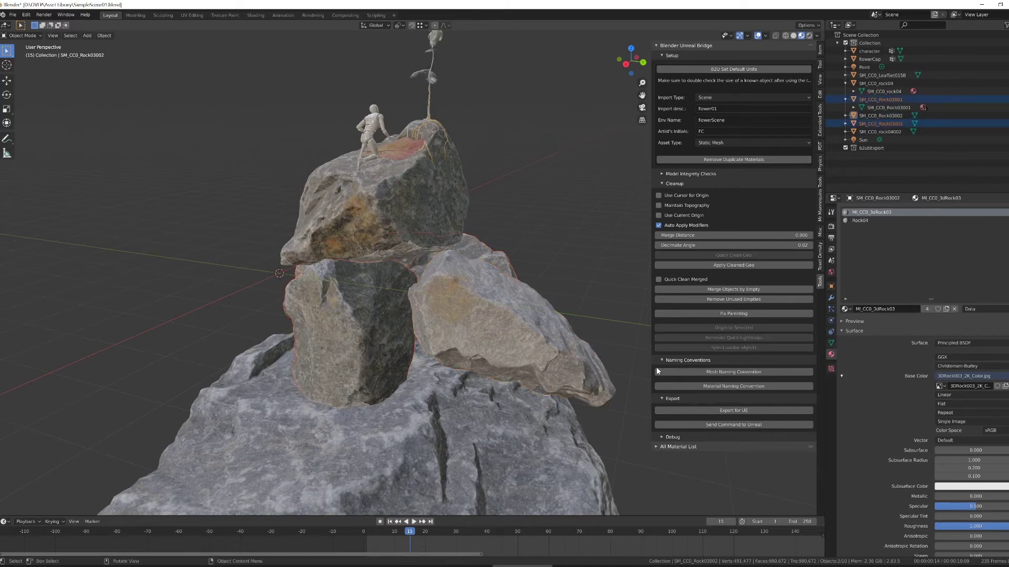
Set the origin of the overhanging rock SM_CC0_Rock03002 to a vertex picked on its surface in Edit Mode.
click(483, 339)
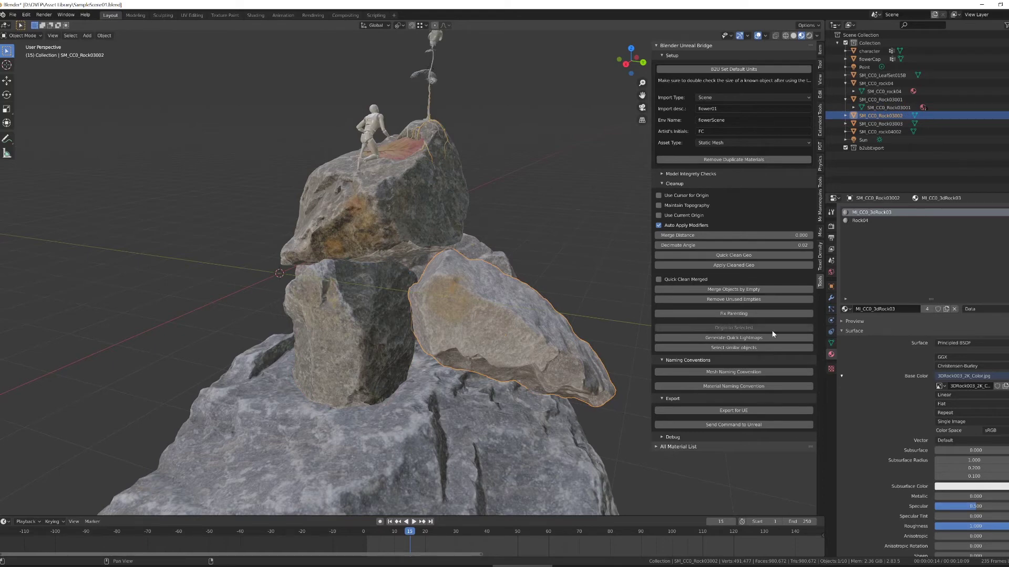
middle_drag(448, 293, 470, 308)
scroll(466, 343, up, 3)
scroll(466, 342, up, 2)
key(Tab)
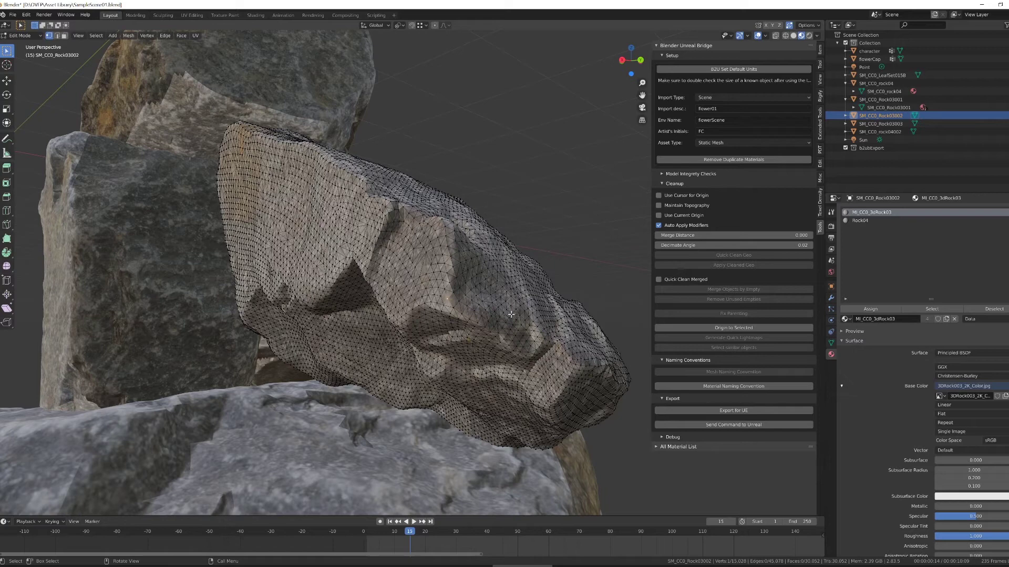
shift+click(459, 300)
shift+click(453, 293)
shift+click(448, 299)
click(741, 329)
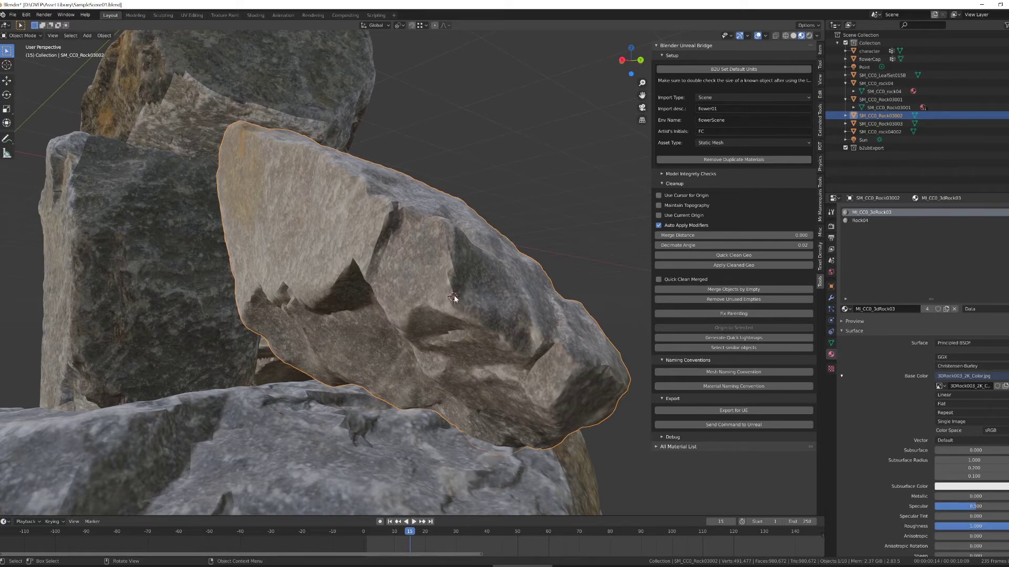
Apply the mesh and material naming conventions to all objects in the scene and remove duplicate materials.
scroll(497, 320, down, 8)
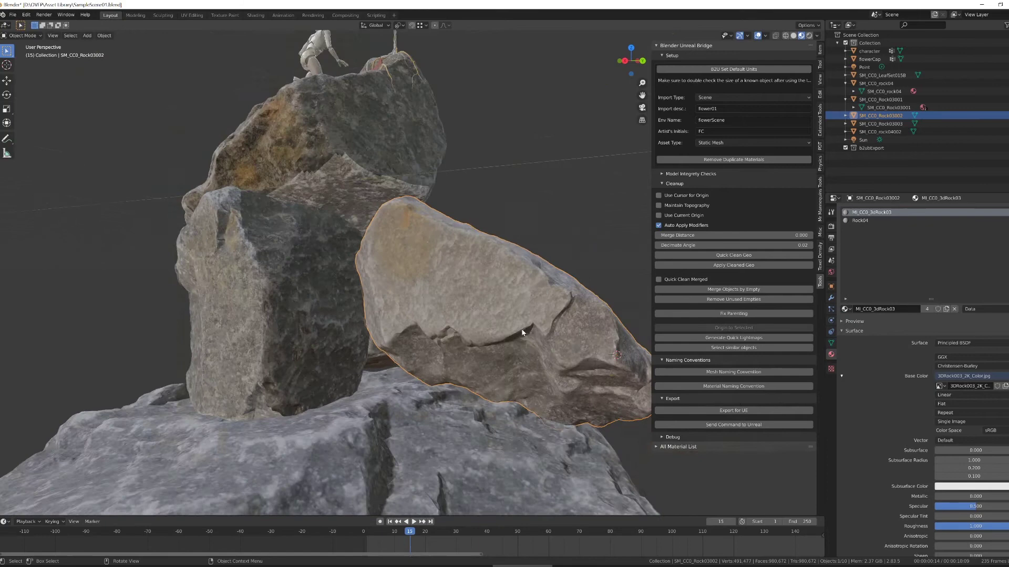
middle_drag(441, 323, 389, 336)
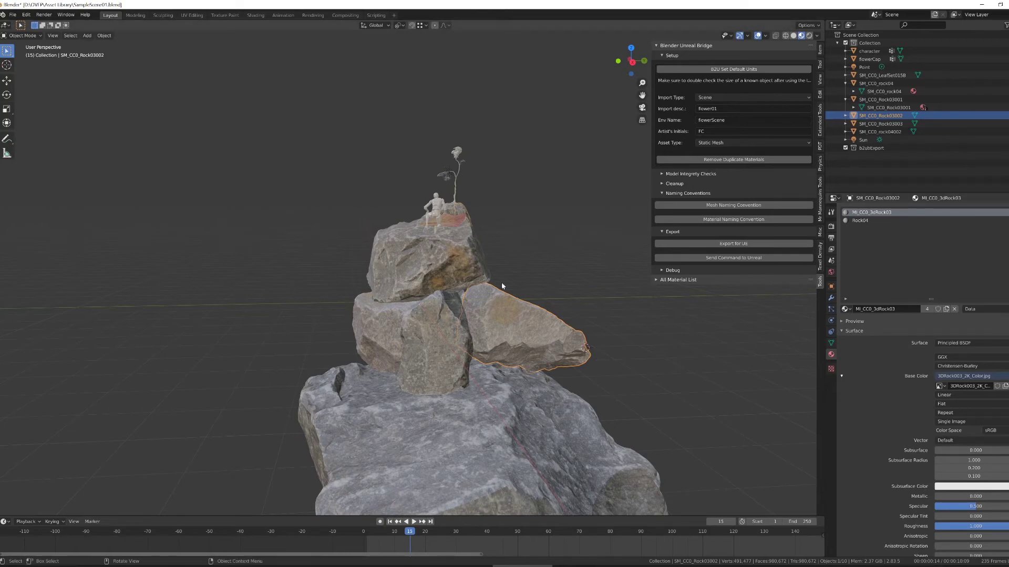
click(617, 349)
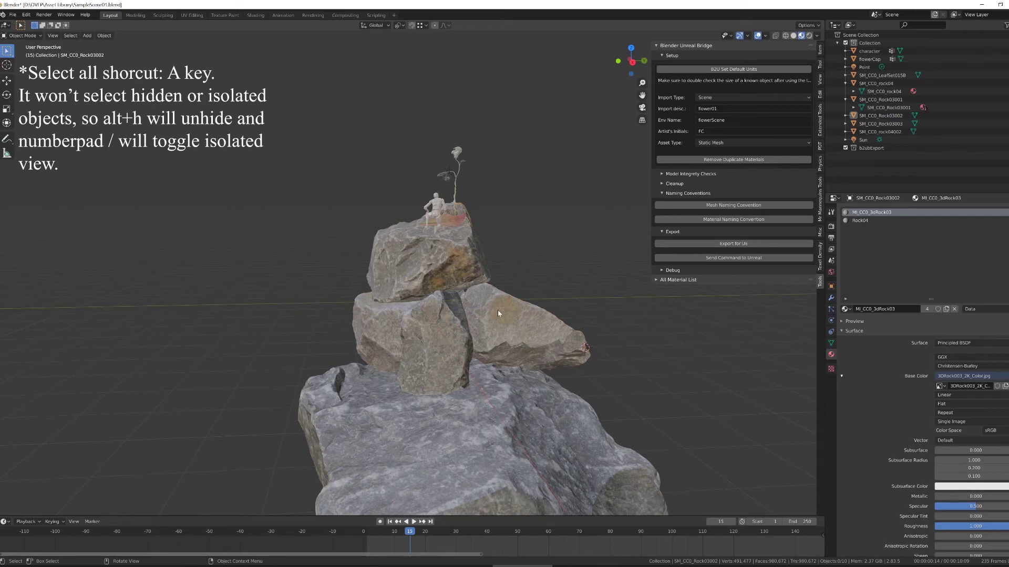
key(a)
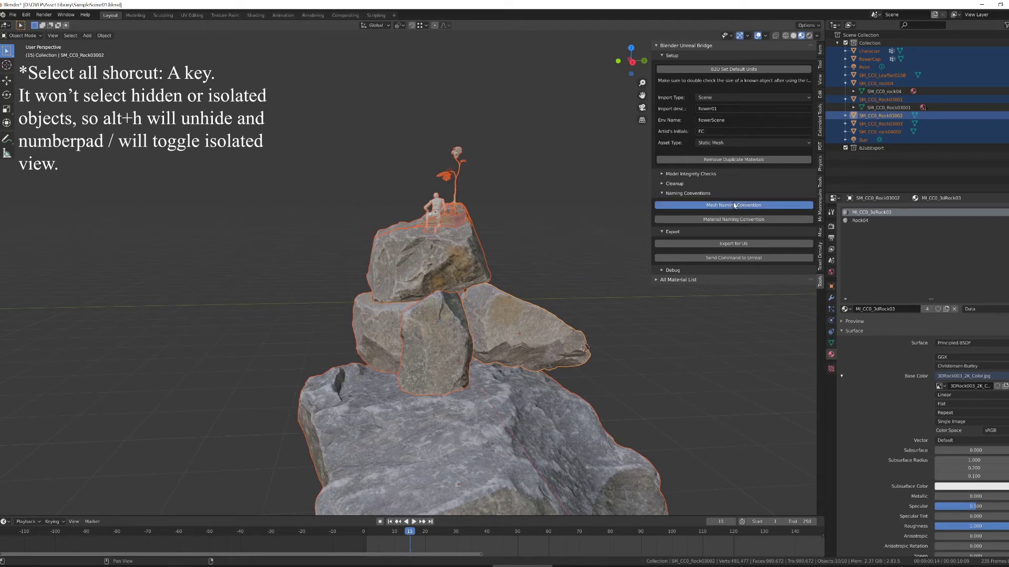
click(788, 206)
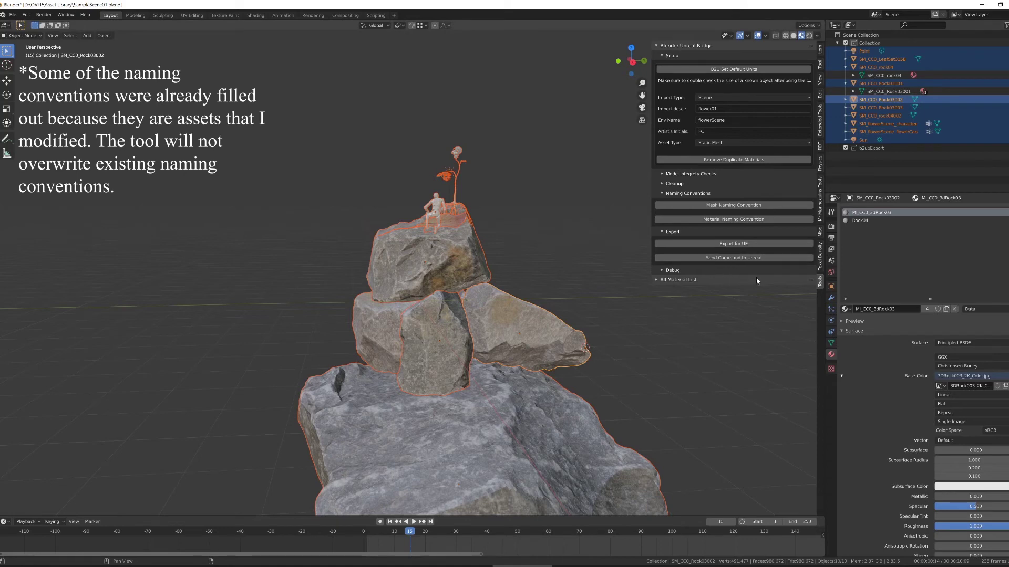
click(747, 220)
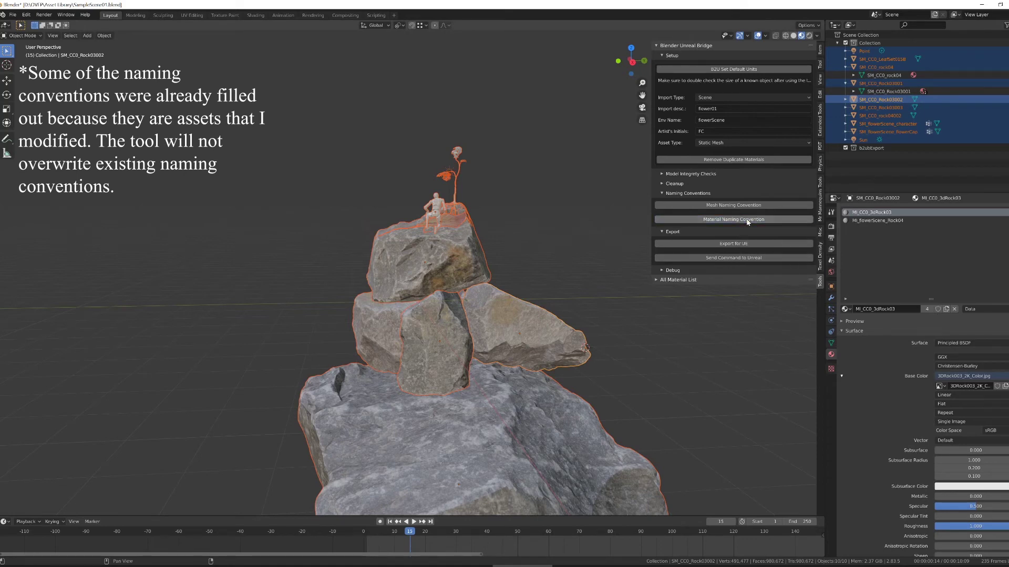
click(733, 160)
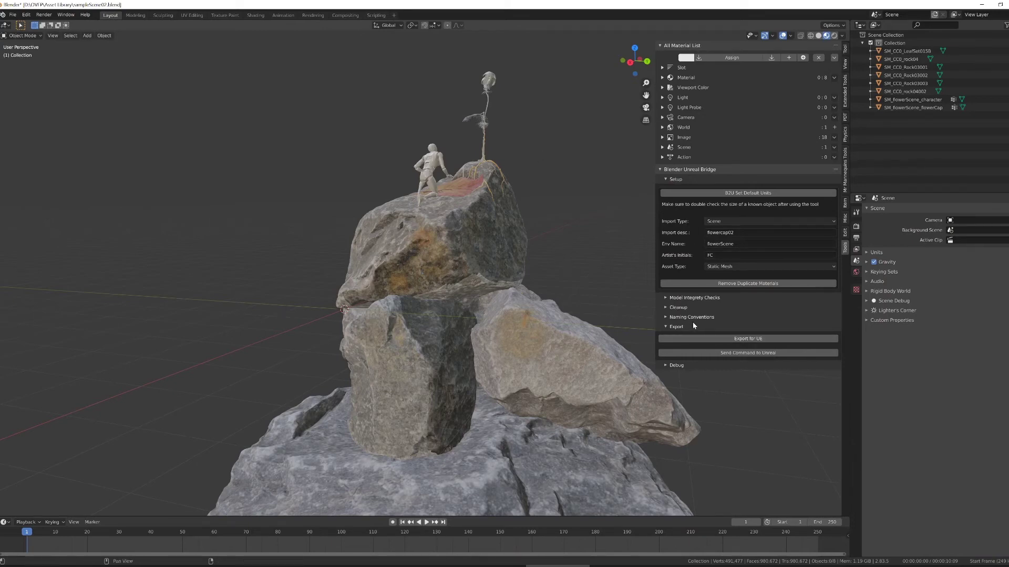
Export the scene for UE and send the import command to the open Unreal project.
click(714, 340)
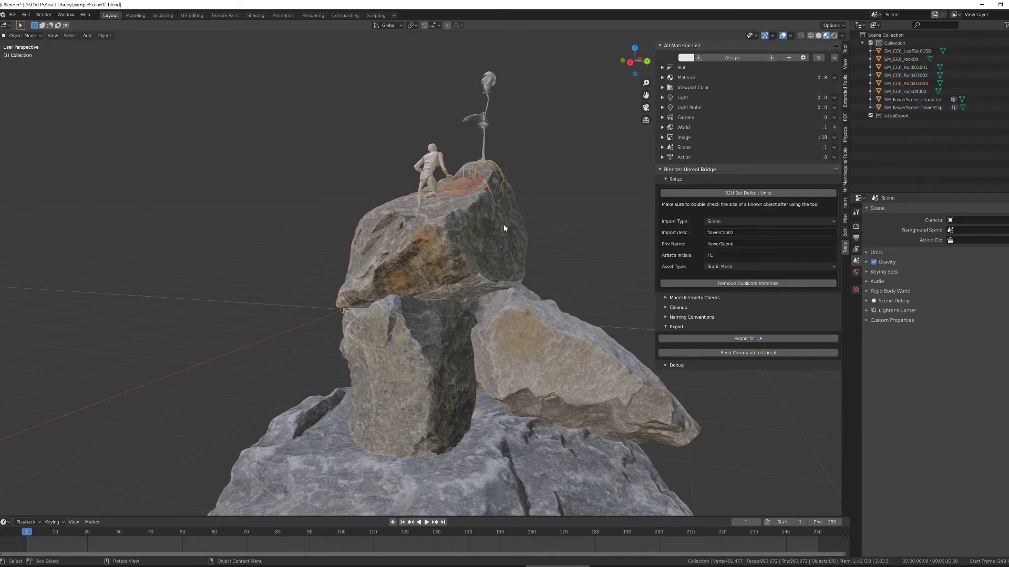
click(897, 566)
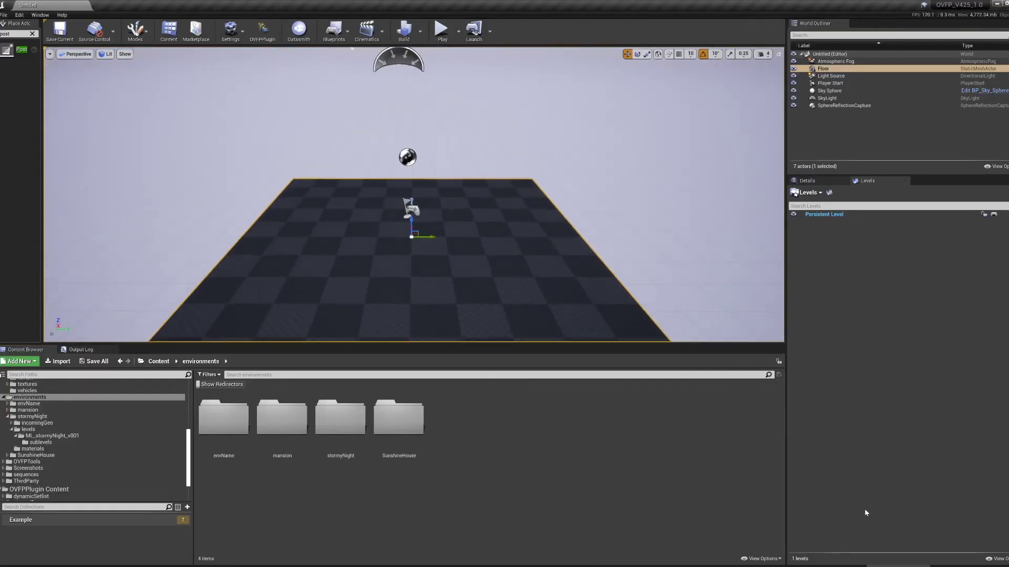
click(558, 565)
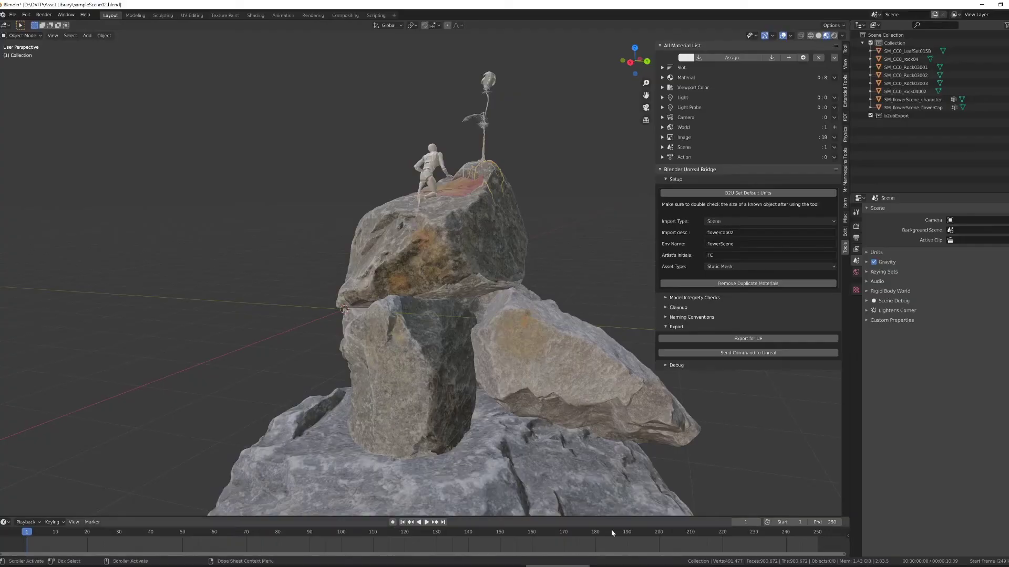
click(727, 354)
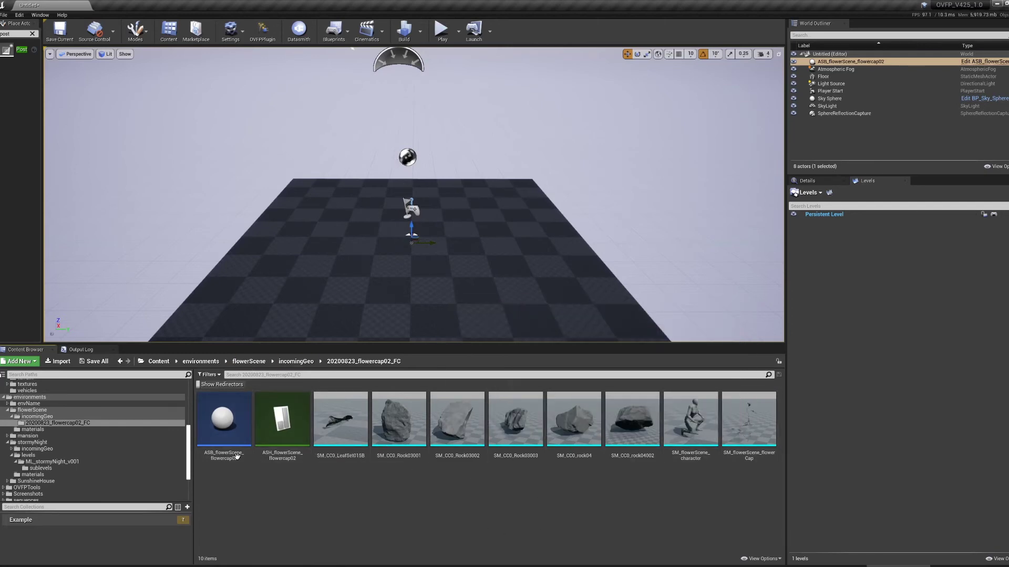
In Unreal Editor, open the flowerScene folder and run the VPUI_DynamicSetlist widget found through the OVFP tools.
click(247, 361)
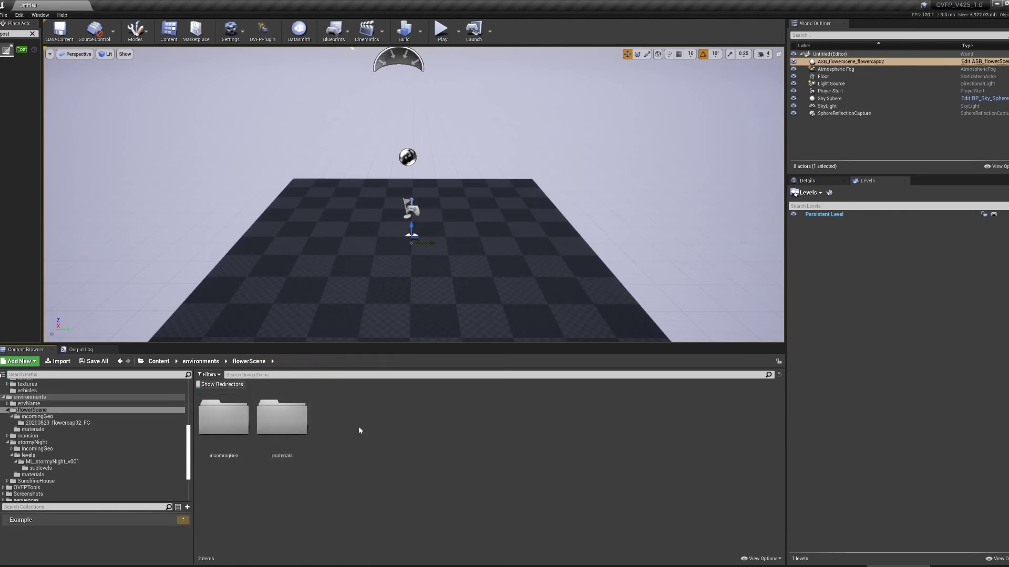
click(263, 32)
click(363, 215)
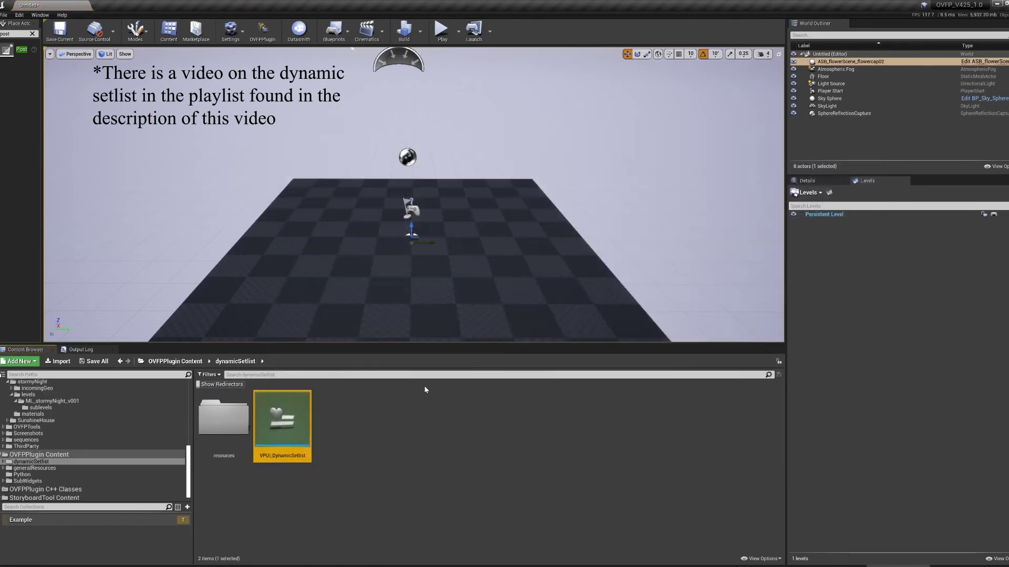
right_click(289, 418)
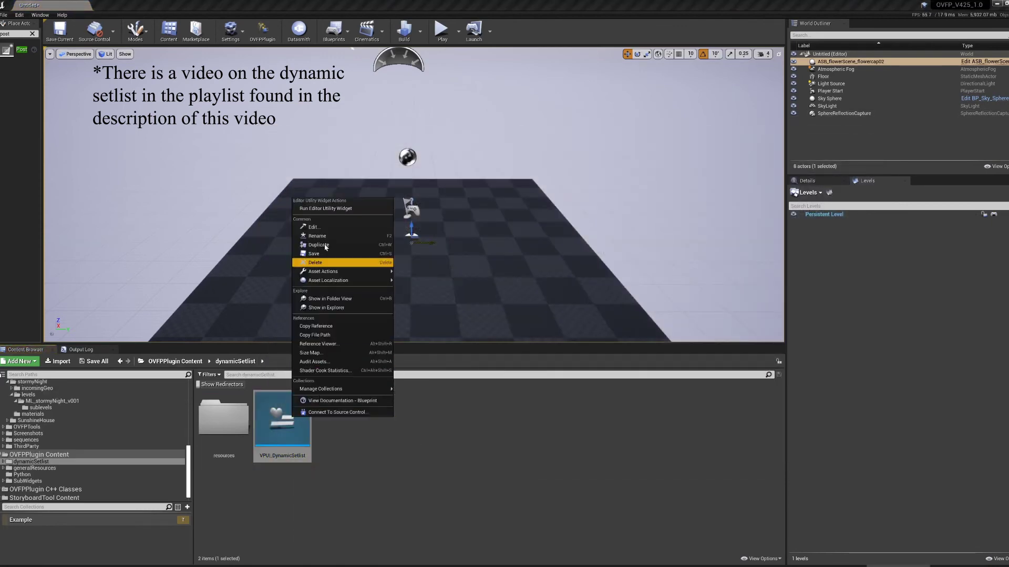
click(326, 208)
drag(292, 307, 641, 227)
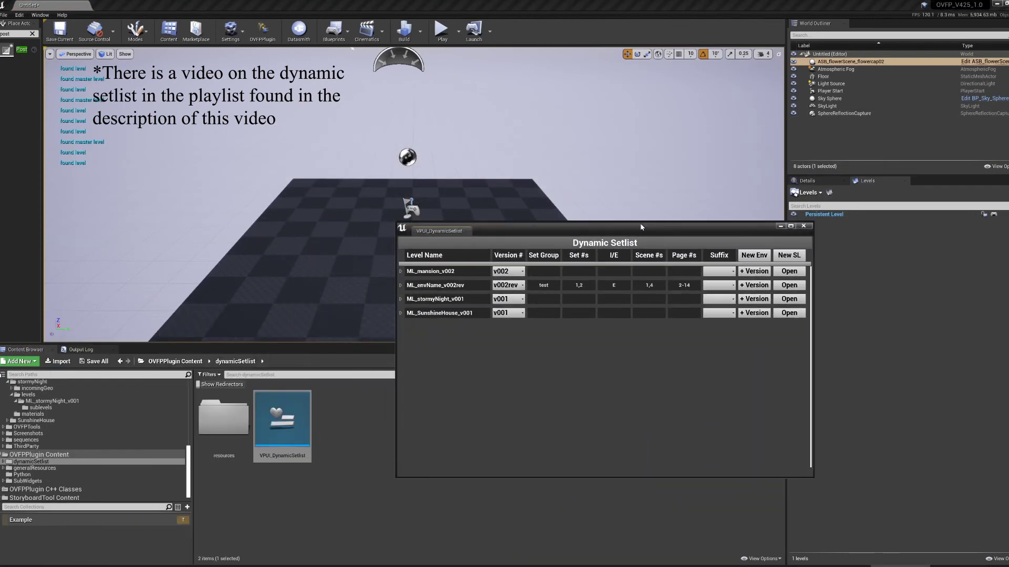
Return to the flowerScene folder and create a new environment named flowerScene in the Dynamic Setlist.
click(345, 423)
key(alt+Left)
key(alt+Left)
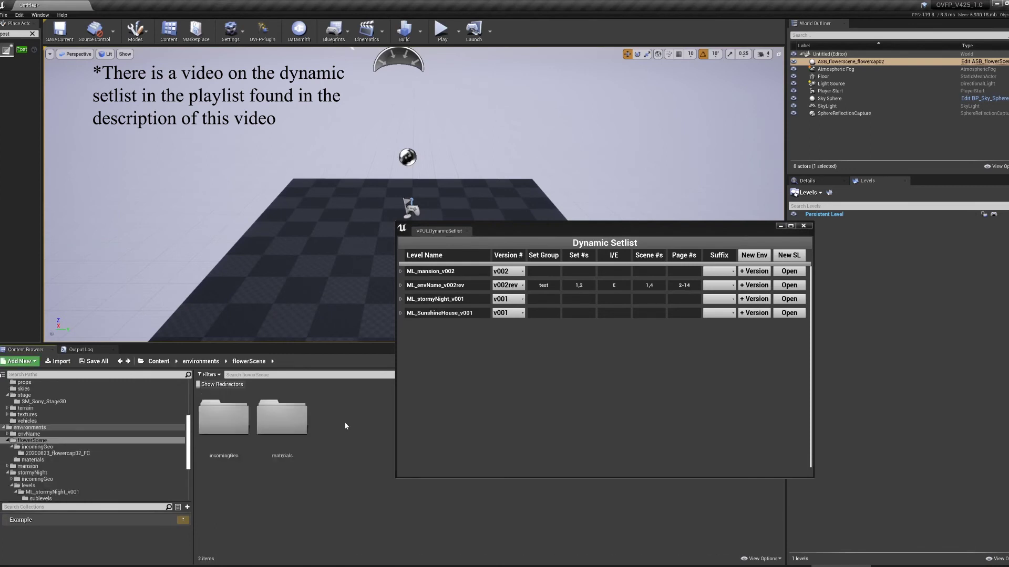
click(754, 255)
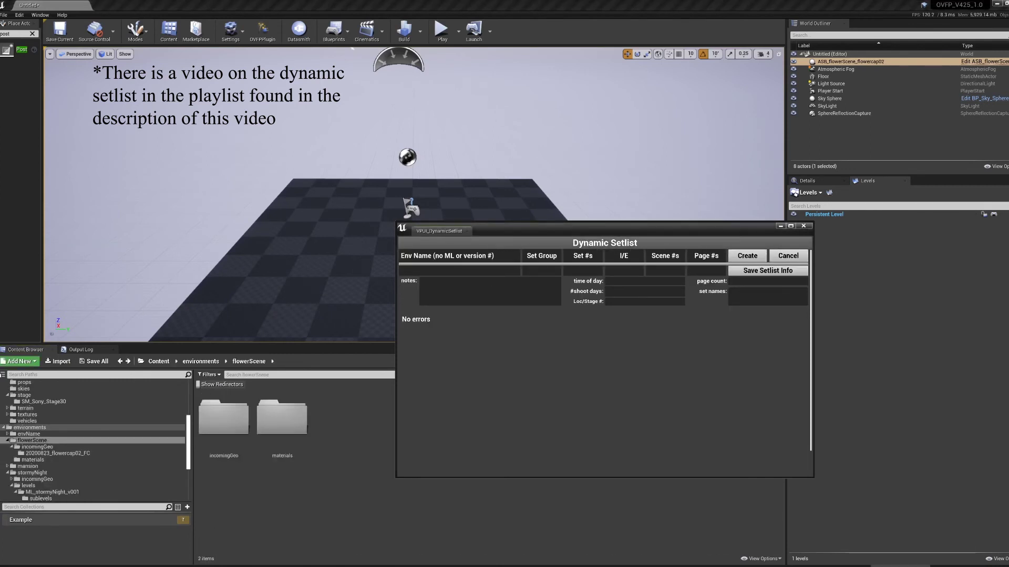
text(flowerScene)
click(747, 255)
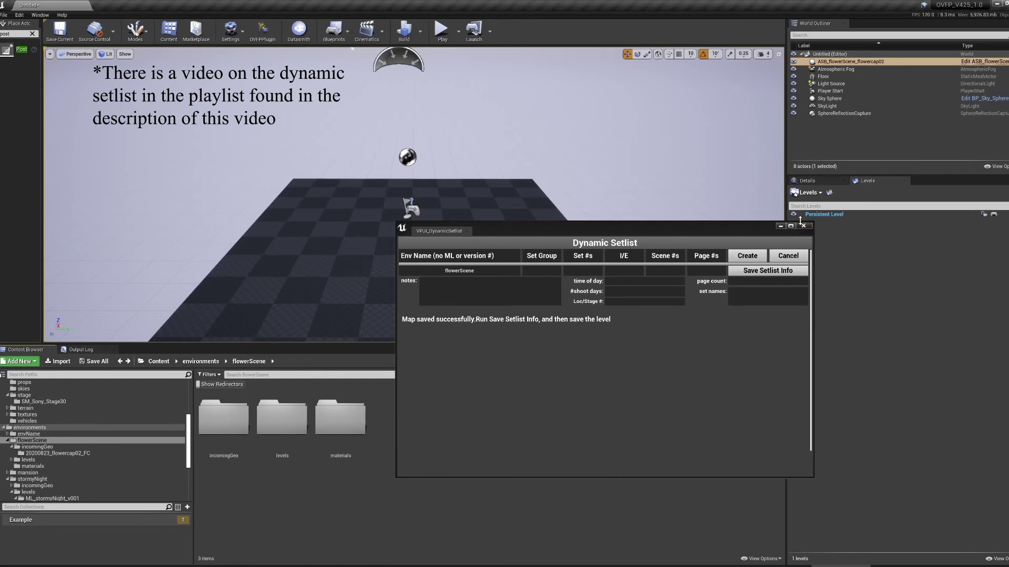
Go back to the level list in the Dynamic Setlist and open ML_flowerScene_v001.
click(783, 258)
click(782, 258)
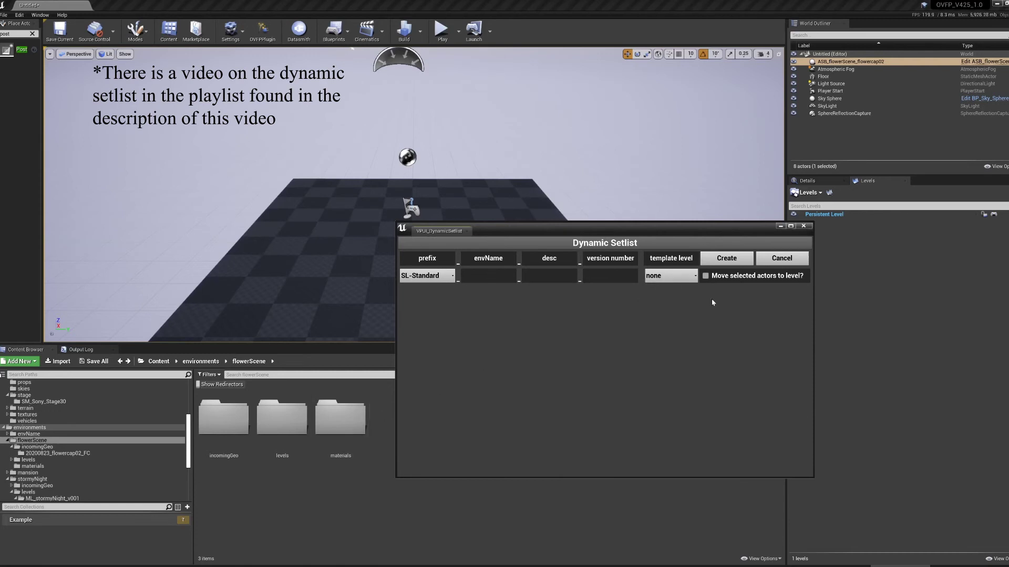
click(778, 258)
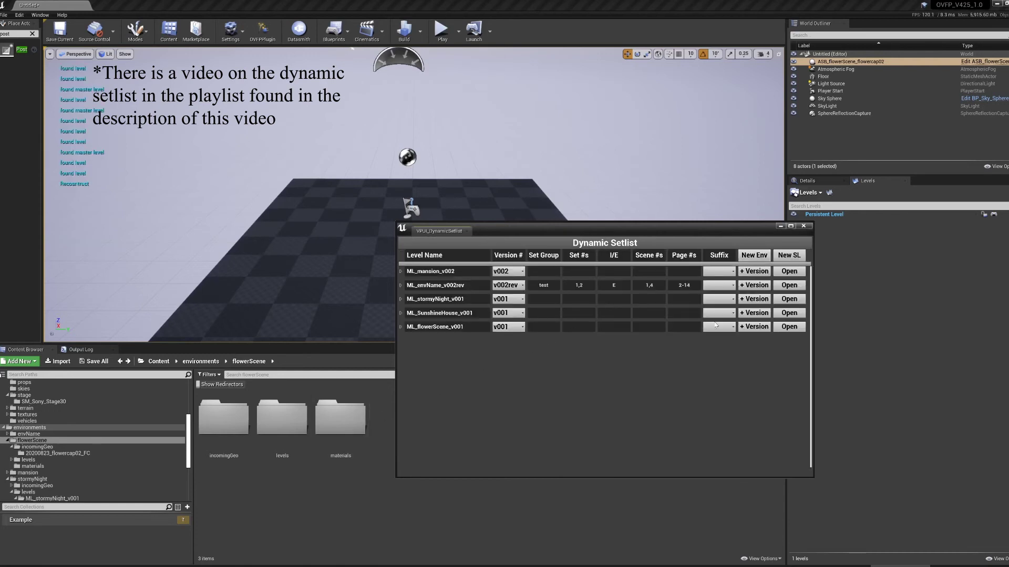
click(789, 326)
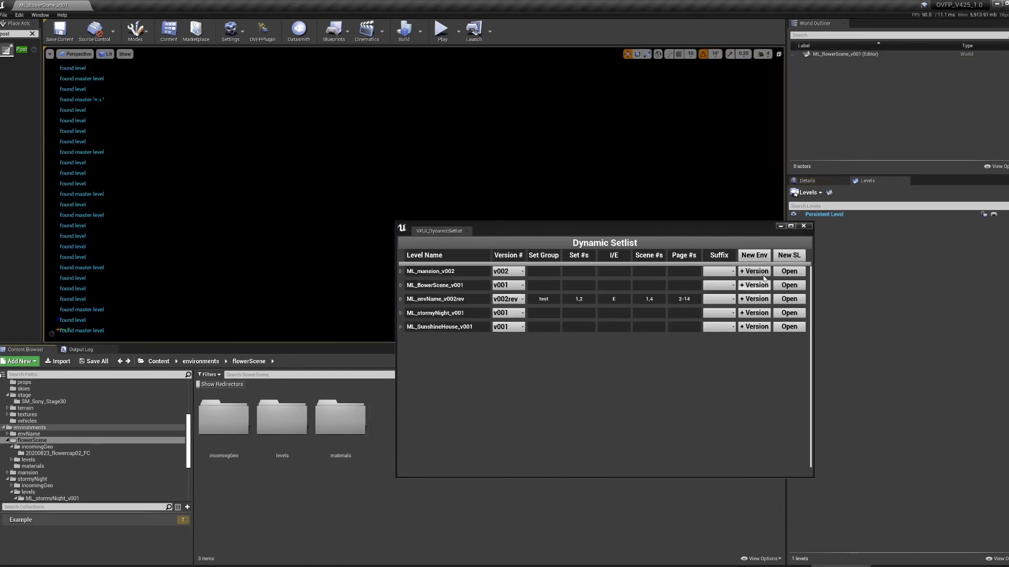
Create an SL-Standard sublevel for flowerScene with the description geo and version v001.
click(789, 255)
click(427, 275)
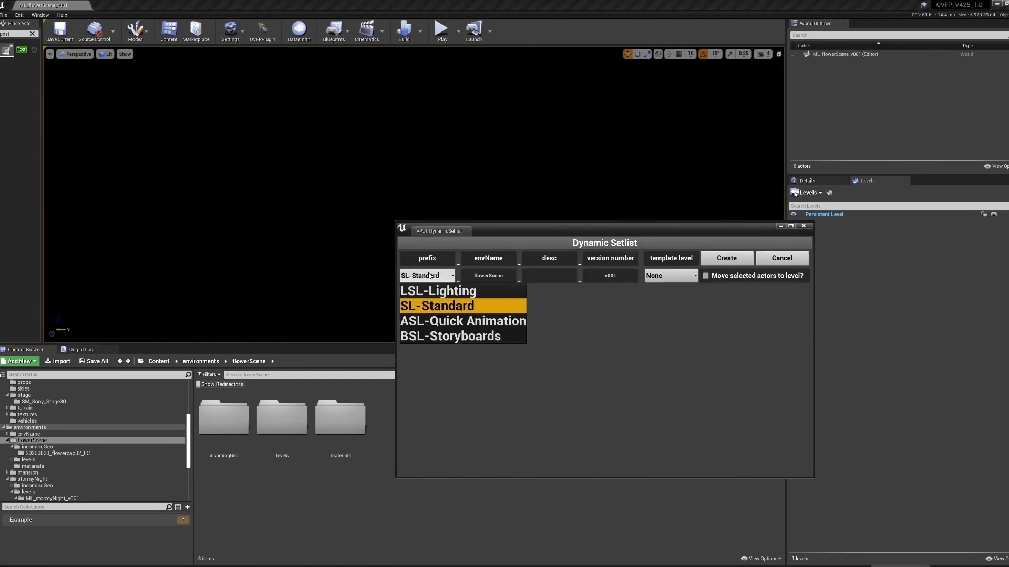
click(420, 308)
text(eo)
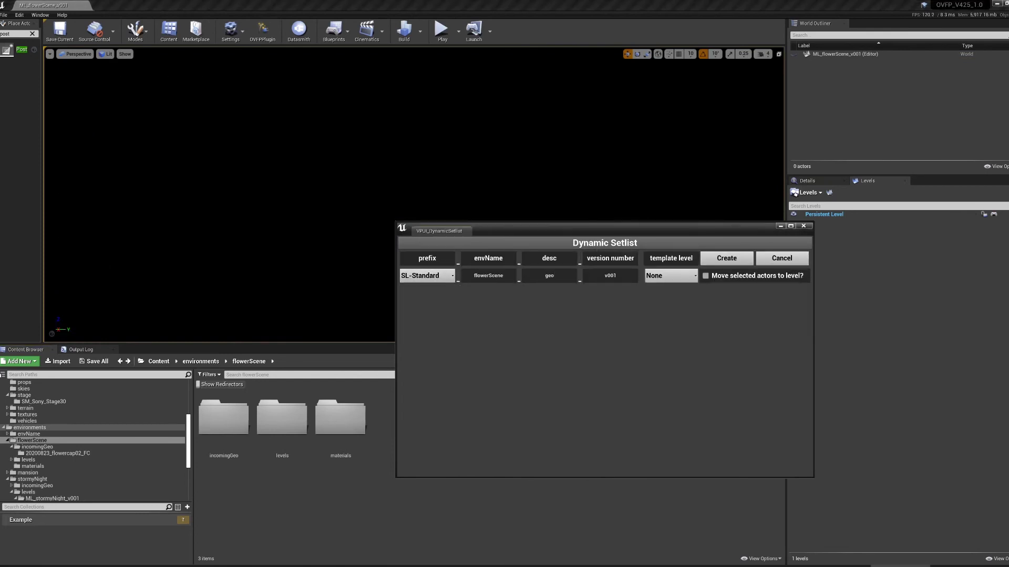
click(726, 258)
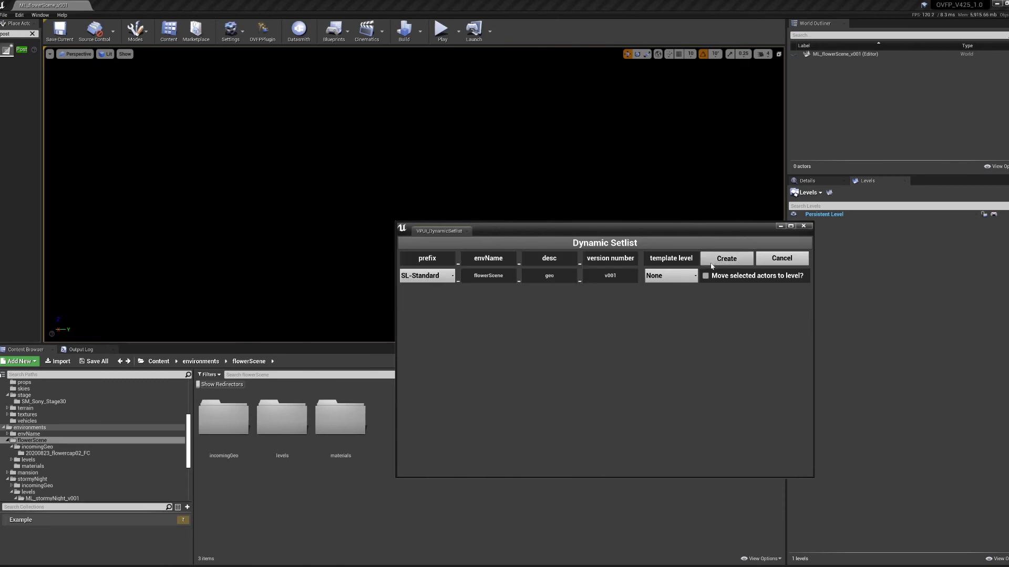
Create an LSL-Lighting sublevel for flowerScene with description day, version v001 and the LSL_TimeOfDay-template level.
click(416, 277)
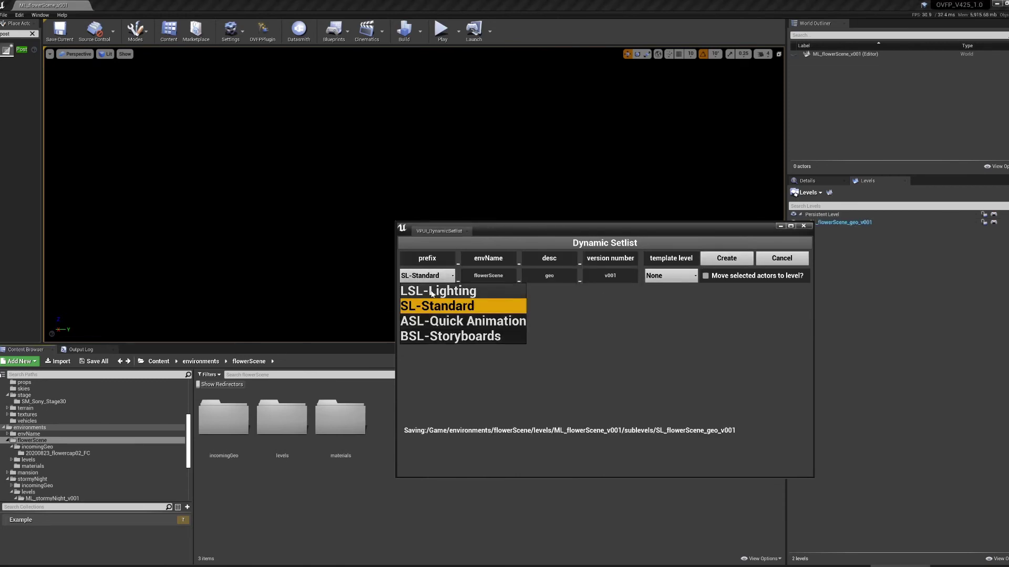
click(437, 291)
double_click(549, 275)
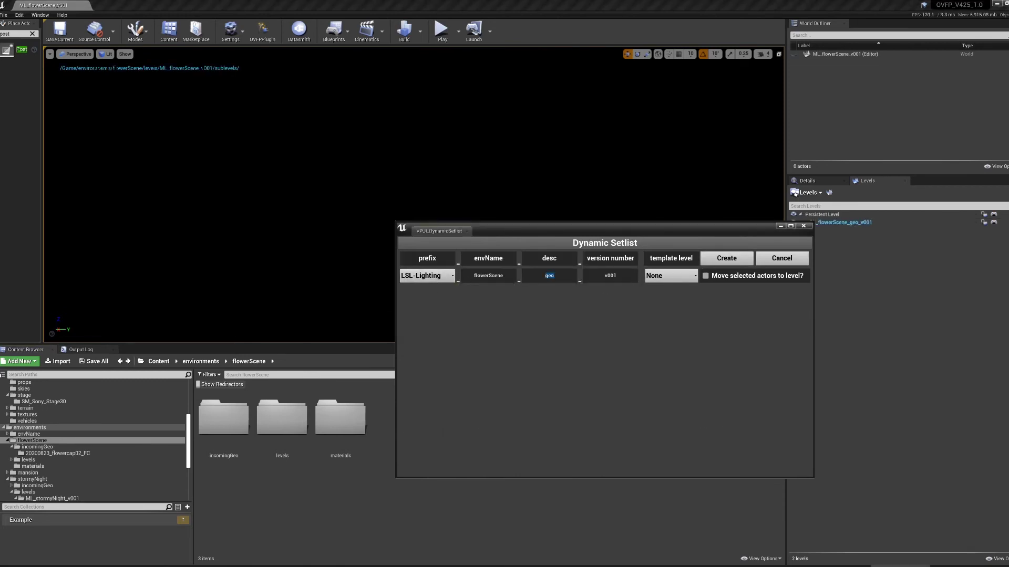
click(671, 276)
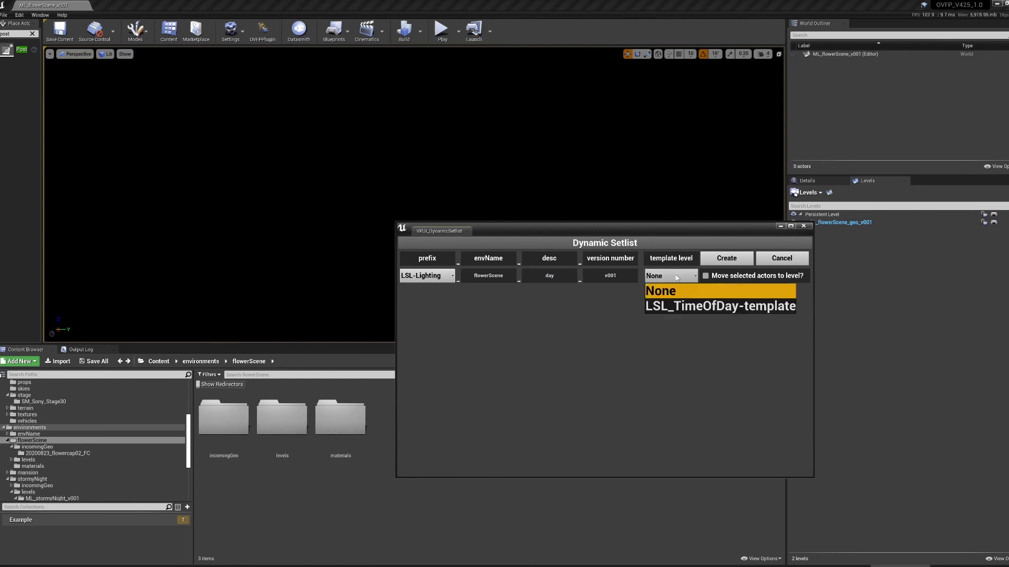
click(678, 305)
click(715, 258)
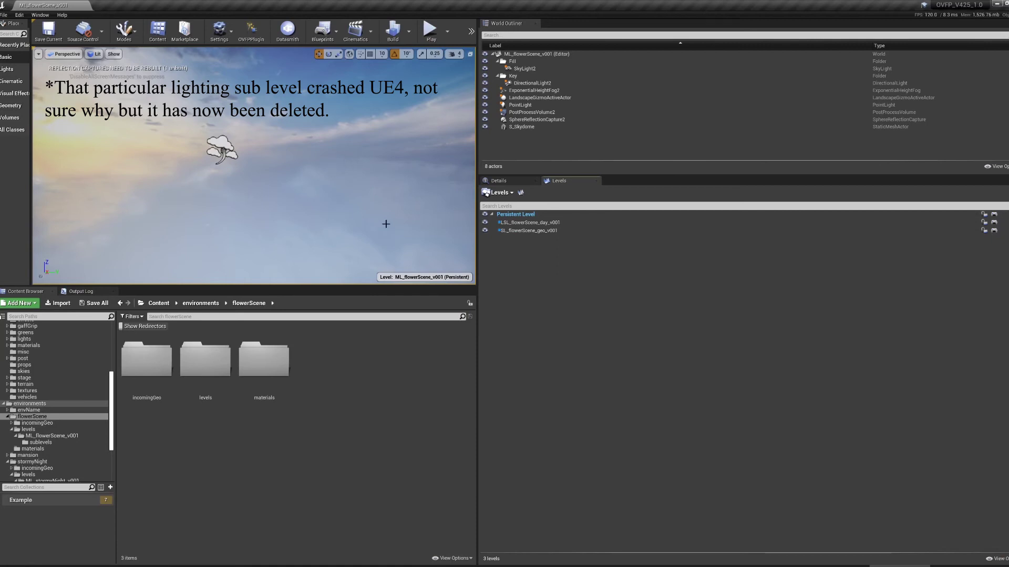
Make SL_flowerScene_geo_v001 the current level and place the ASB_flowerScene_flowercap02 blueprint from the 20200823_flowercap02_FC folder in it.
click(522, 232)
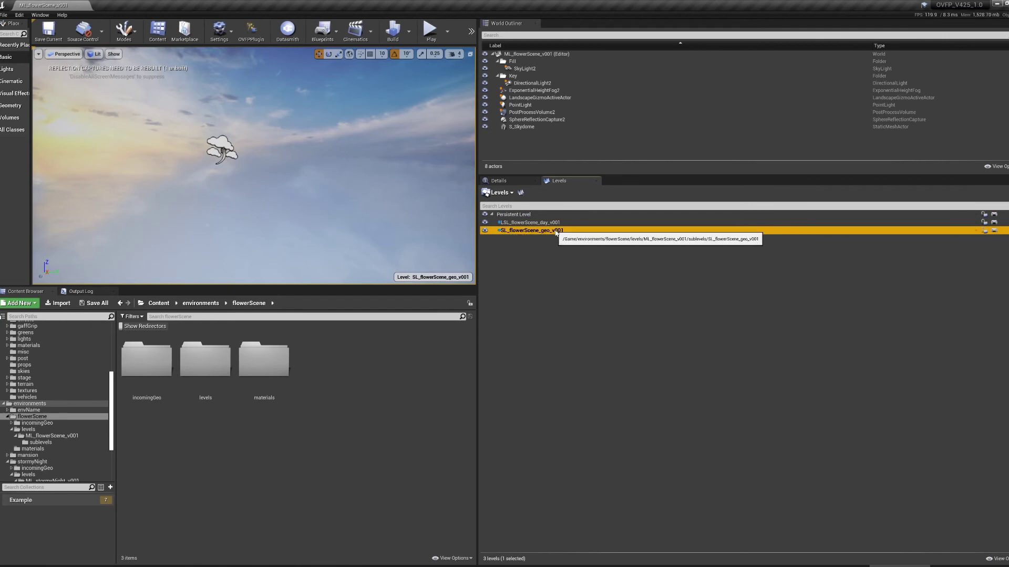
double_click(153, 381)
double_click(170, 385)
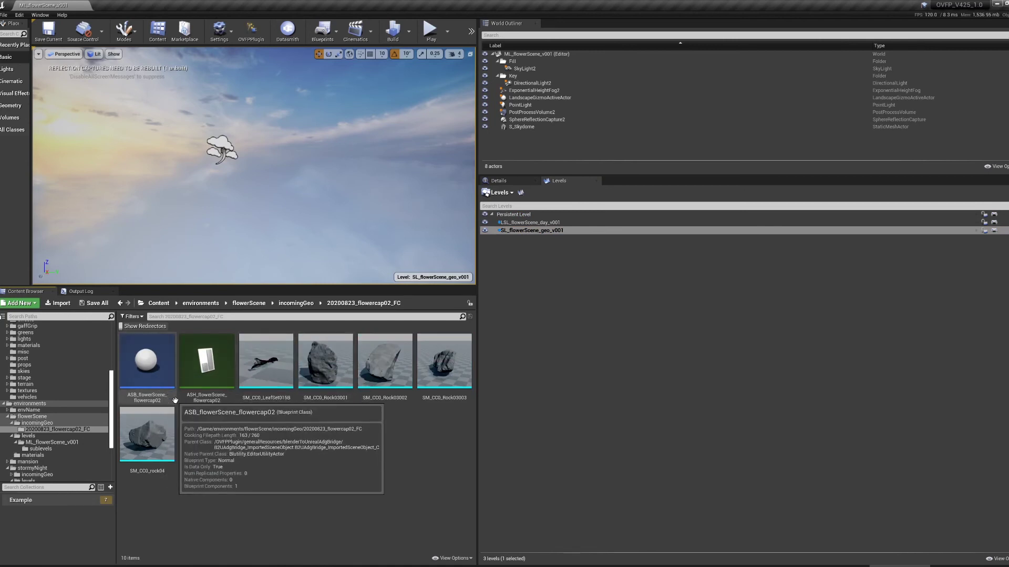
drag(157, 383, 239, 257)
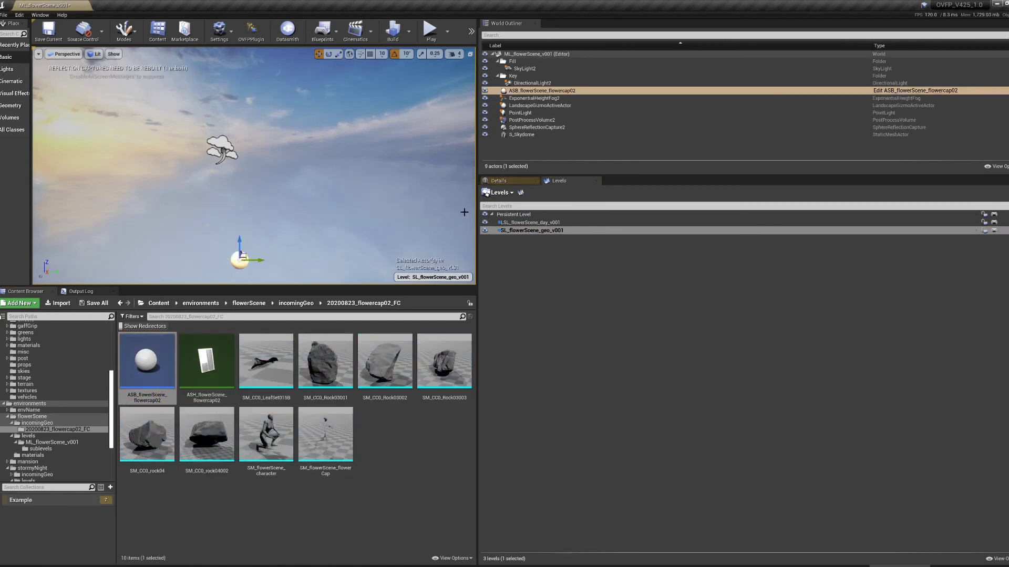
Reset the placed blueprint's location to the origin and save the level with its generated mesh hierarchy.
click(498, 181)
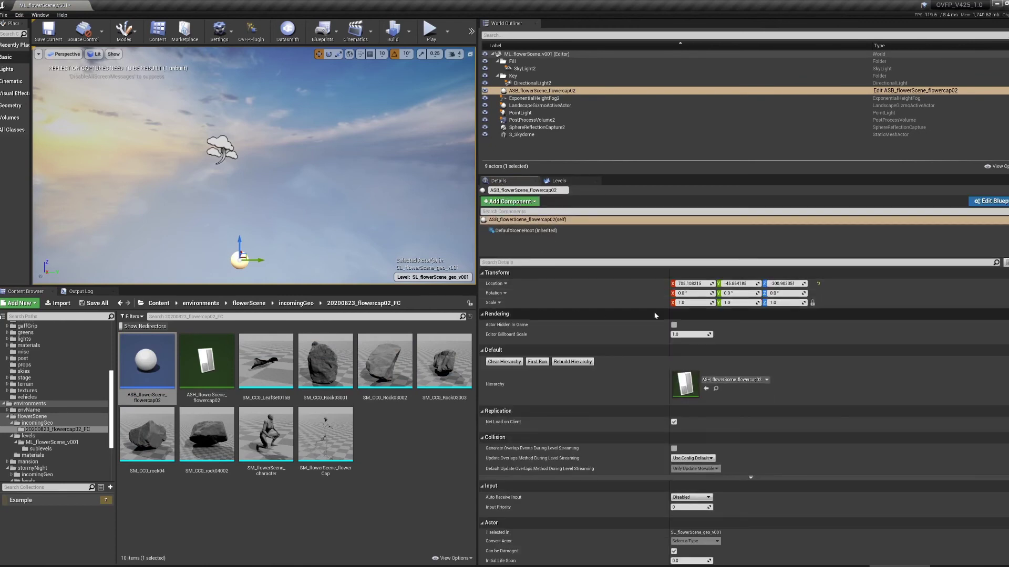
click(819, 284)
key(f)
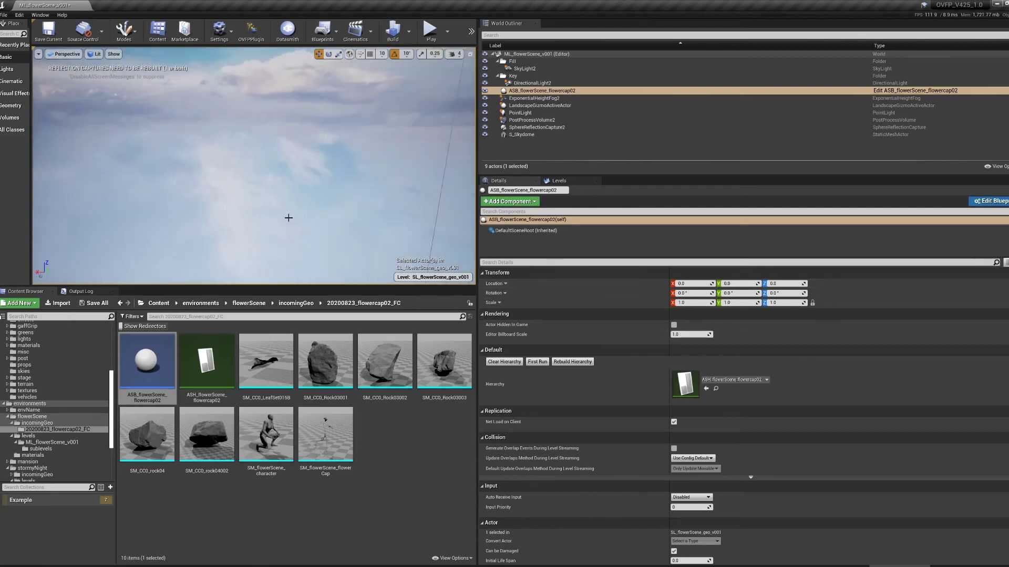
scroll(288, 218, down, 5)
mouse_move(284, 216)
right_down()
mouse_move(334, 206)
mouse_move(275, 207)
right_up()
key(w)
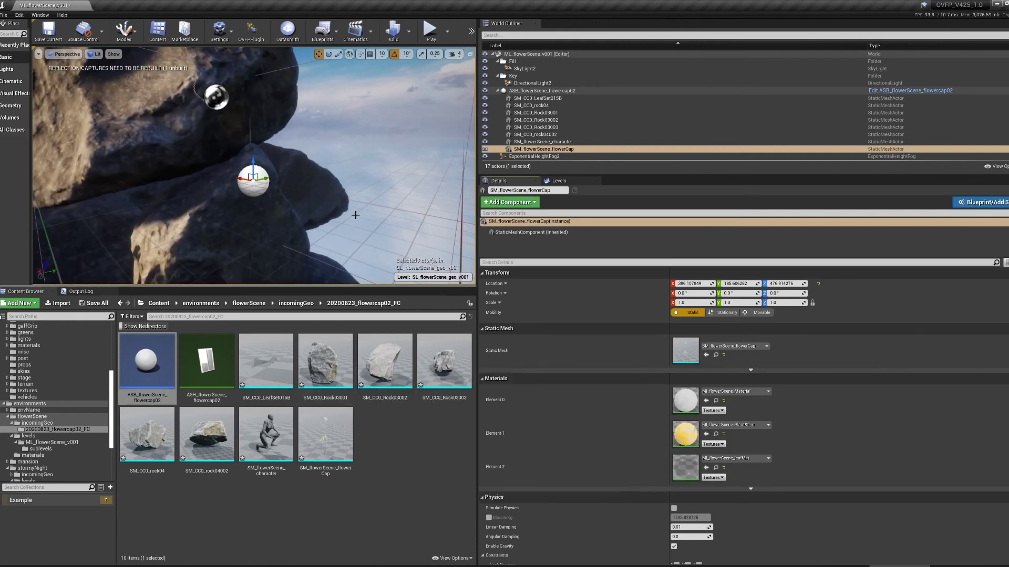
alt+drag(306, 214, 399, 215)
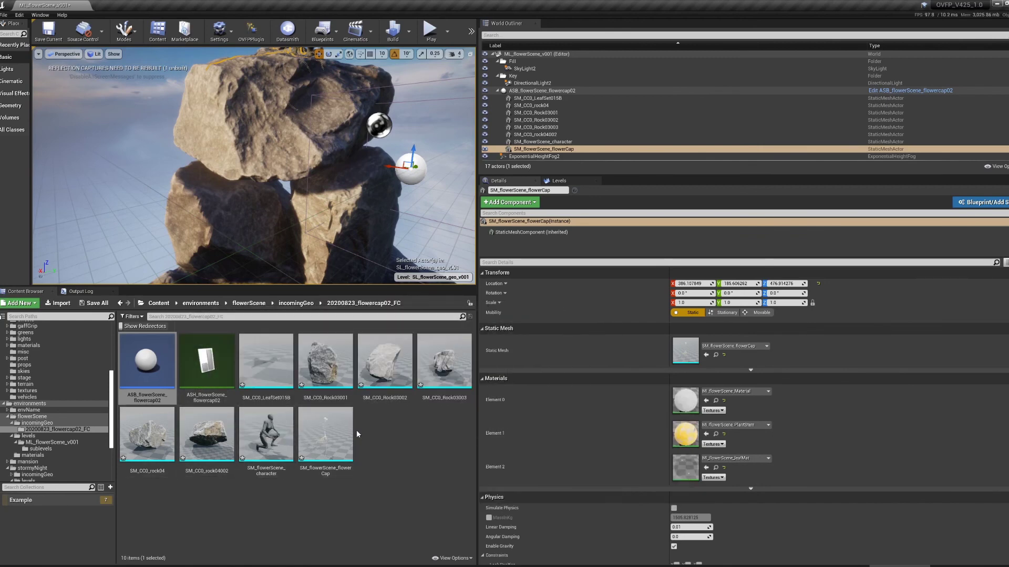
key(ctrl+s)
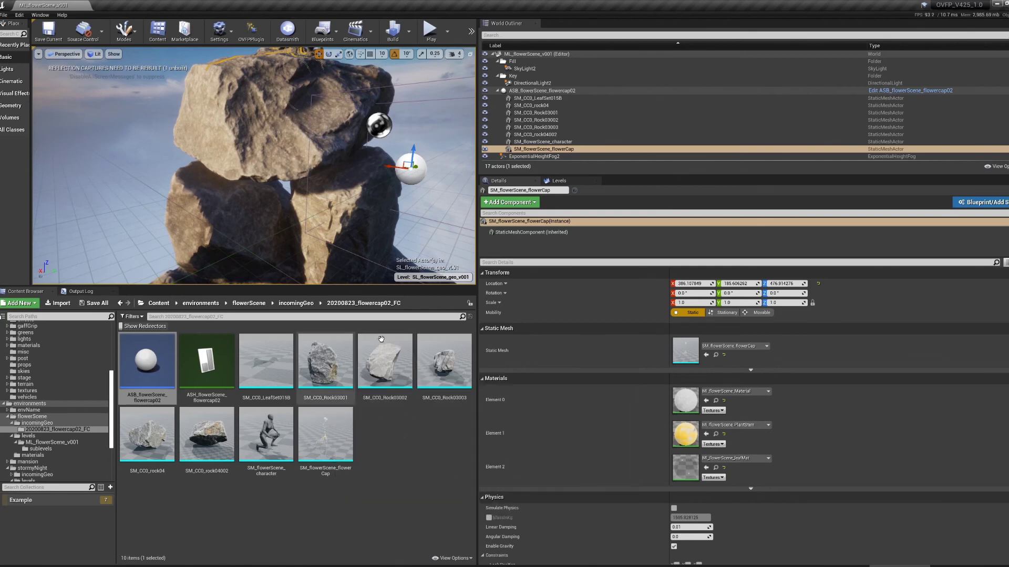
Place an extra SM_CC0_Rock03001 mesh beside the rock formation and delete it again.
drag(314, 366, 160, 185)
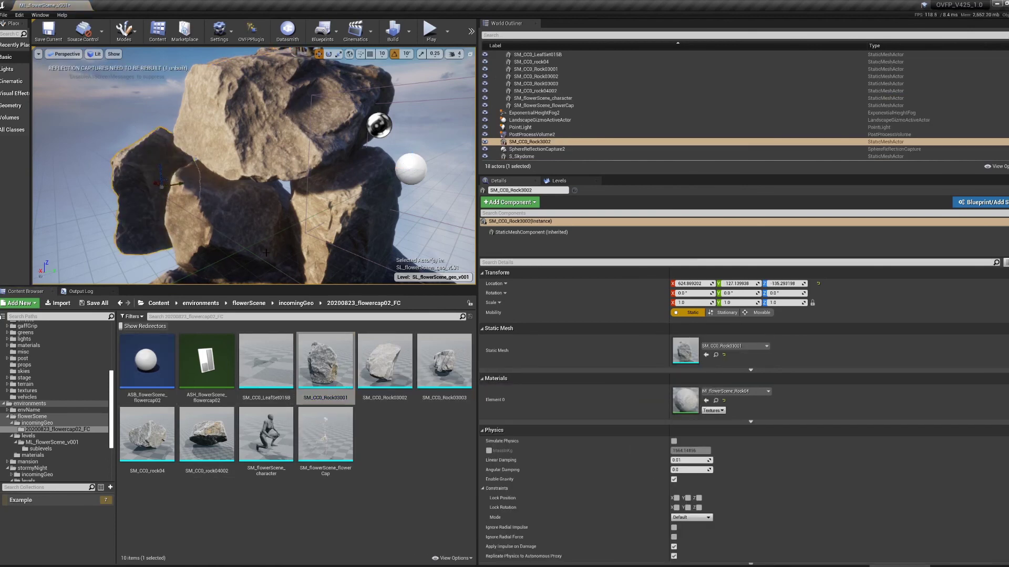
key(Delete)
key(1)
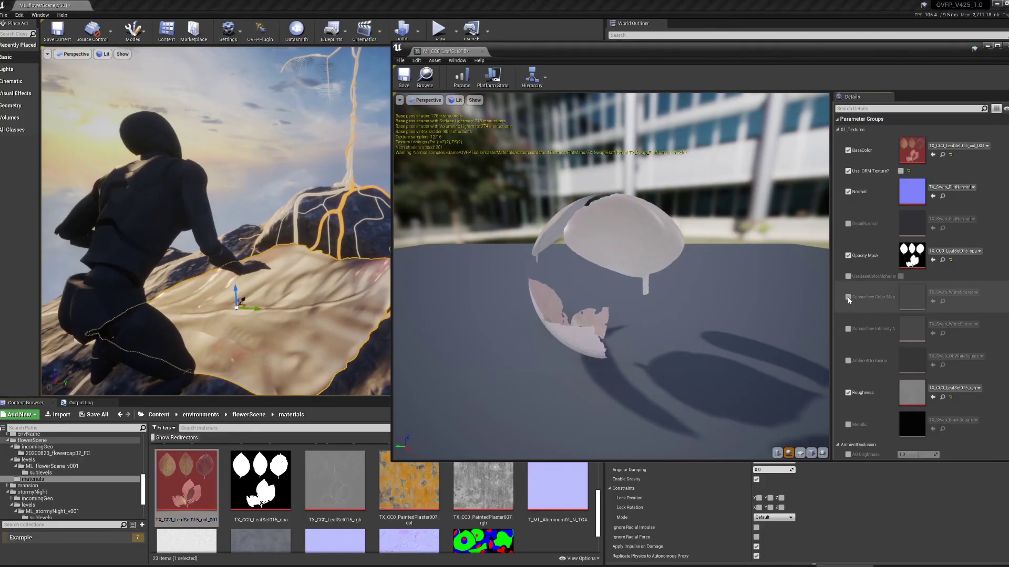
Enable Subsurface Color Map on the leaf material and assign the TX_CC0_LeafSet015_col_001 texture to it.
click(848, 297)
drag(186, 480, 912, 299)
right_drag(237, 294, 158, 284)
right_drag(336, 294, 327, 294)
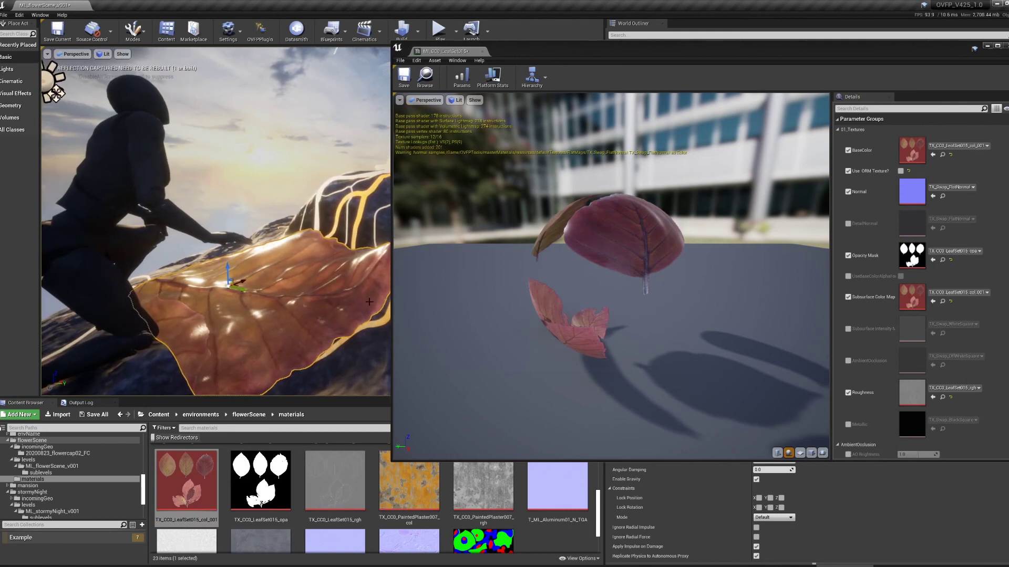
Override Roughness Minimum on the leaf material with about 0.44, save all changes and put the material editor away.
scroll(856, 336, down, 7)
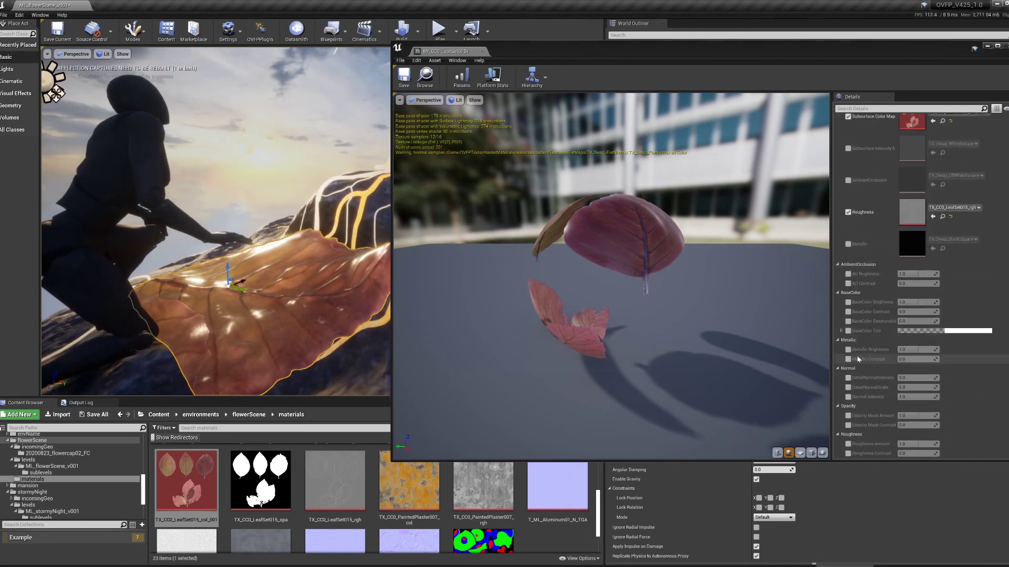
scroll(858, 359, down, 4)
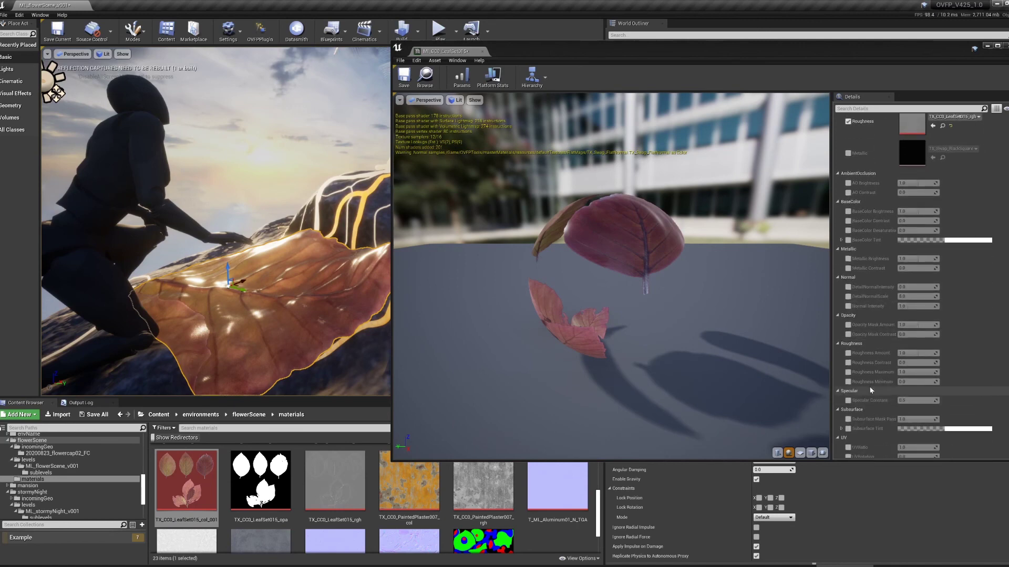
click(848, 353)
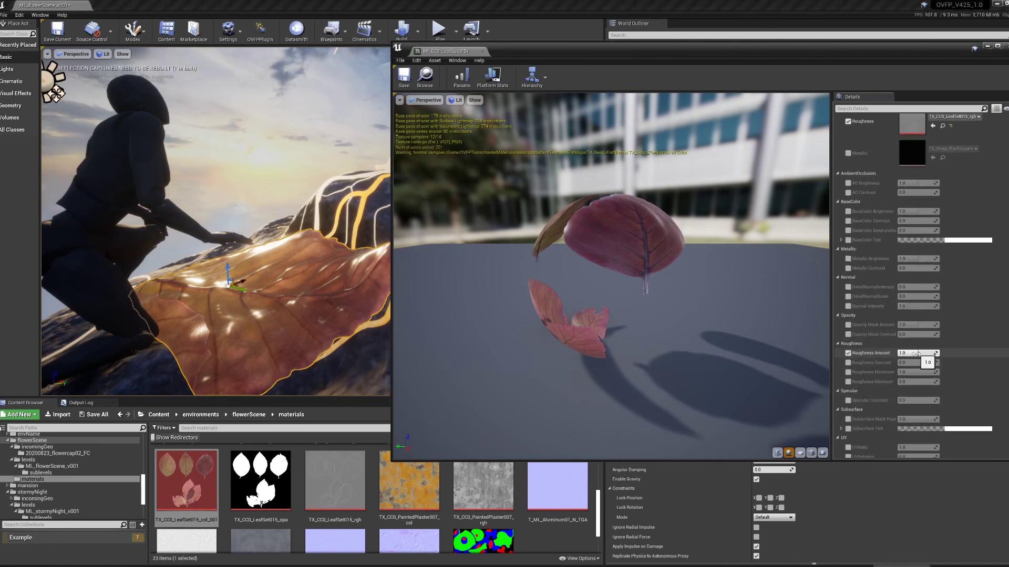
click(847, 353)
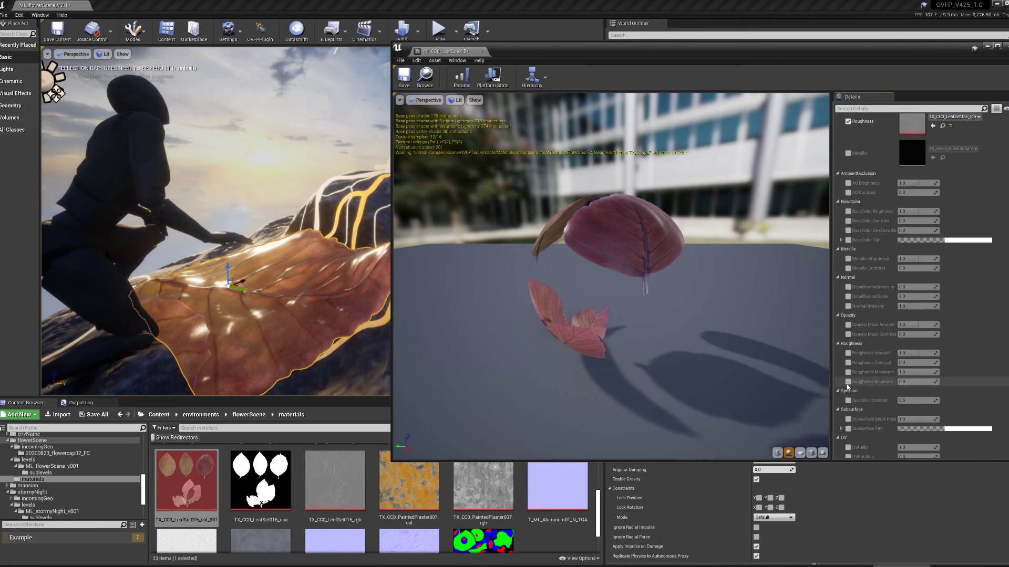
click(847, 382)
drag(916, 382, 915, 382)
alt+drag(283, 335, 341, 344)
alt+drag(157, 252, 321, 270)
drag(294, 231, 283, 334)
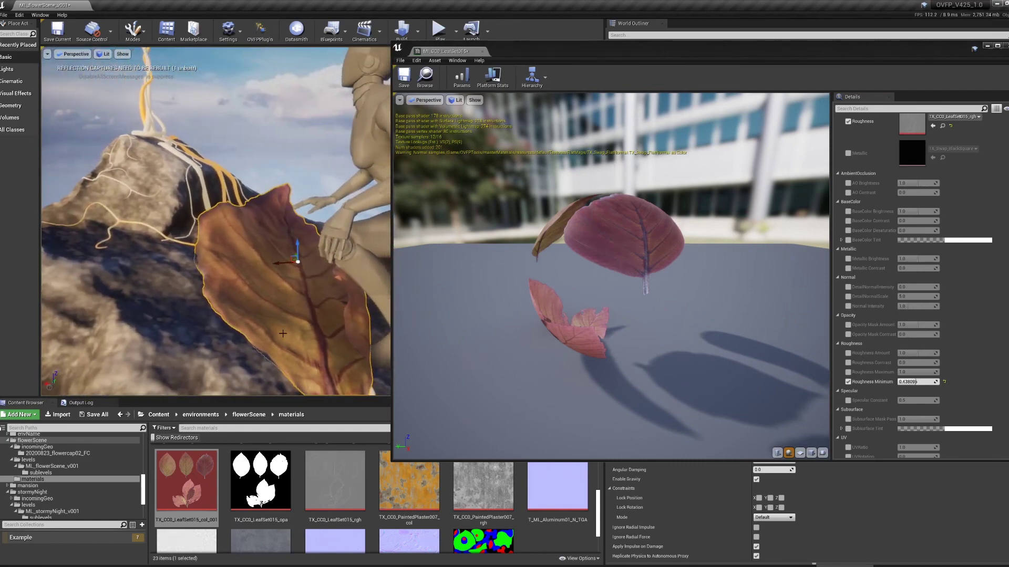
key(ctrl+shift+s)
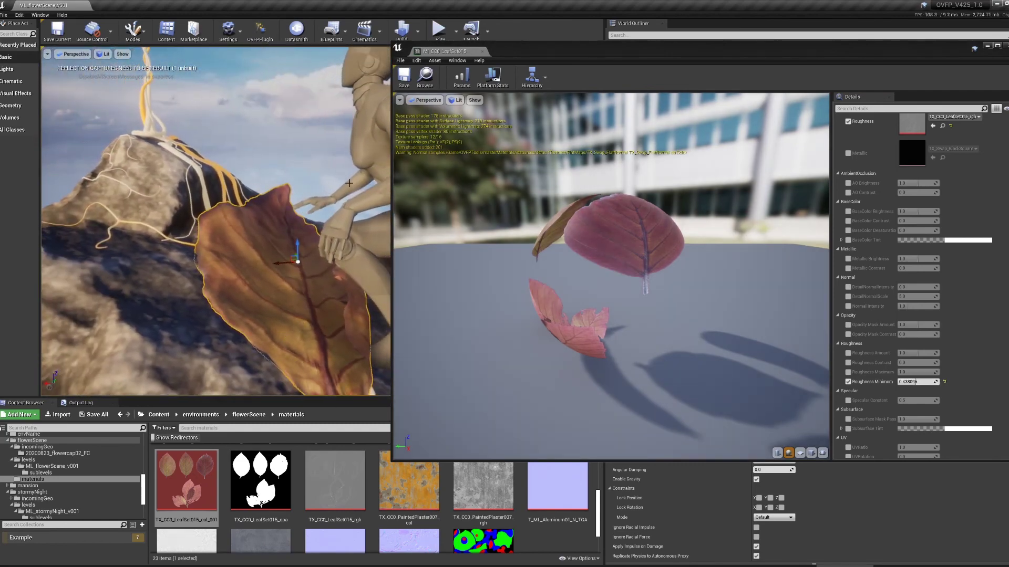
click(987, 45)
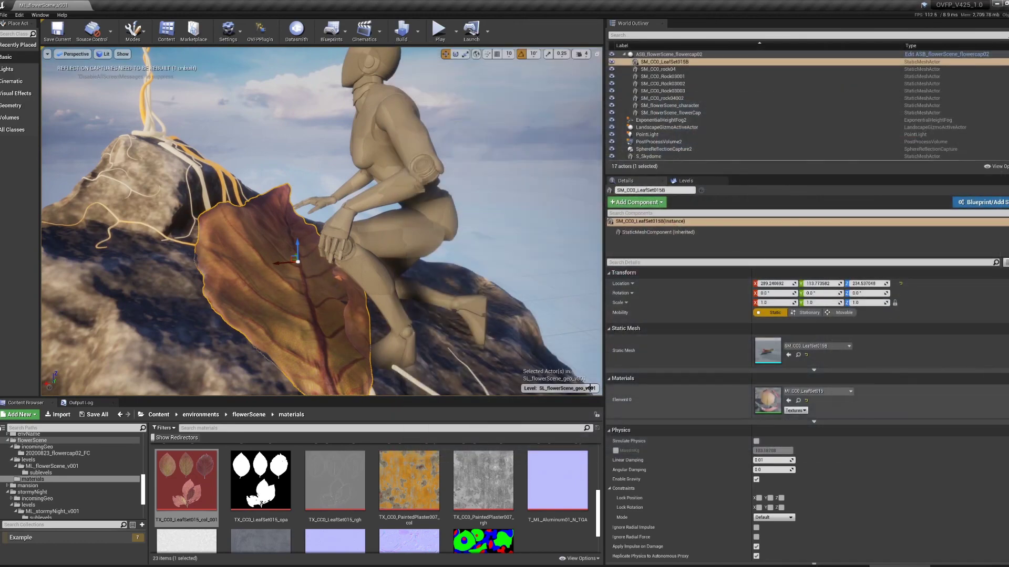